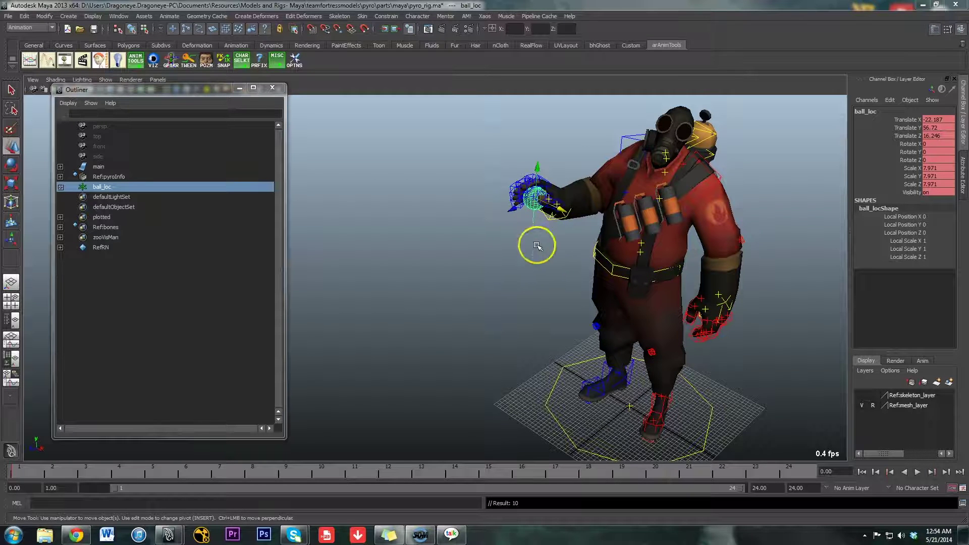
Step: Group the ball_loc locator and rename the new group ball_zero_grp
click(528, 220)
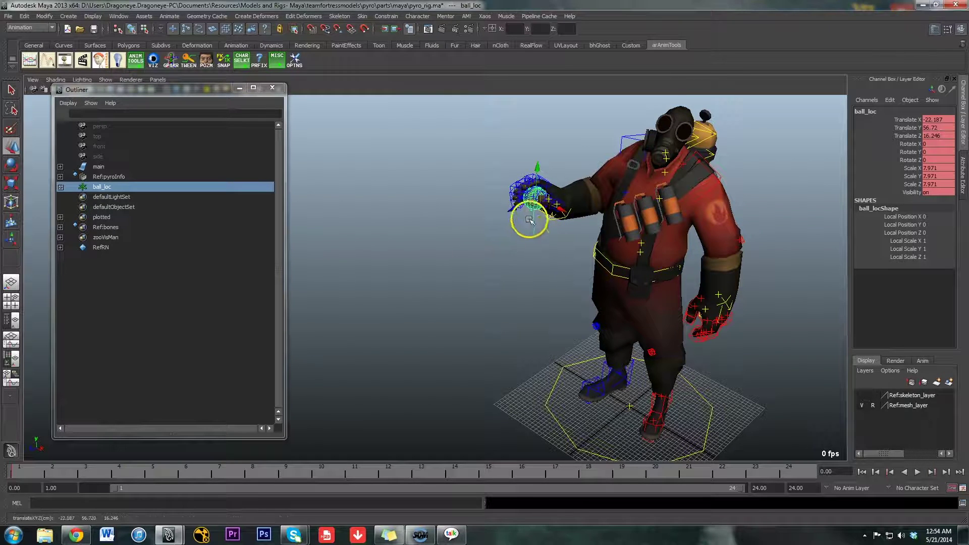
click(534, 222)
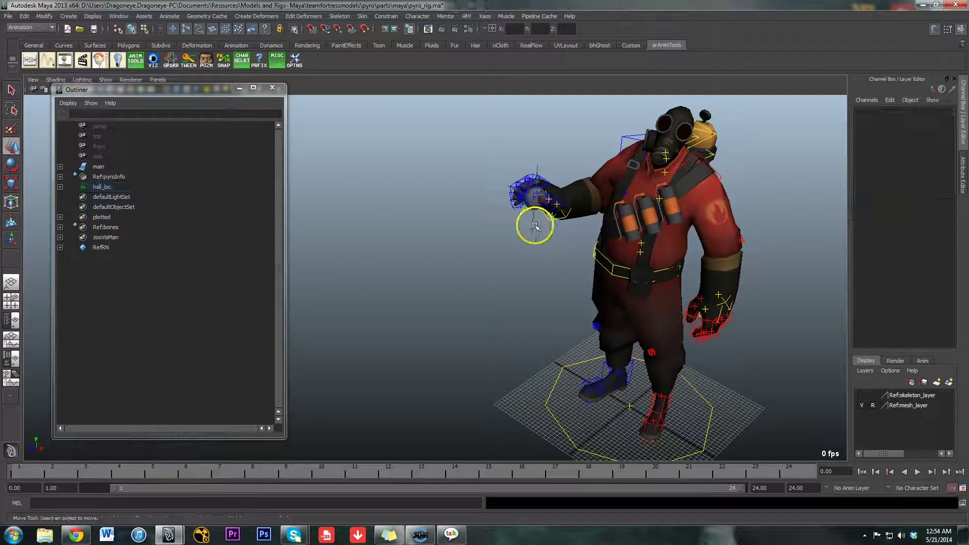
click(534, 223)
click(60, 186)
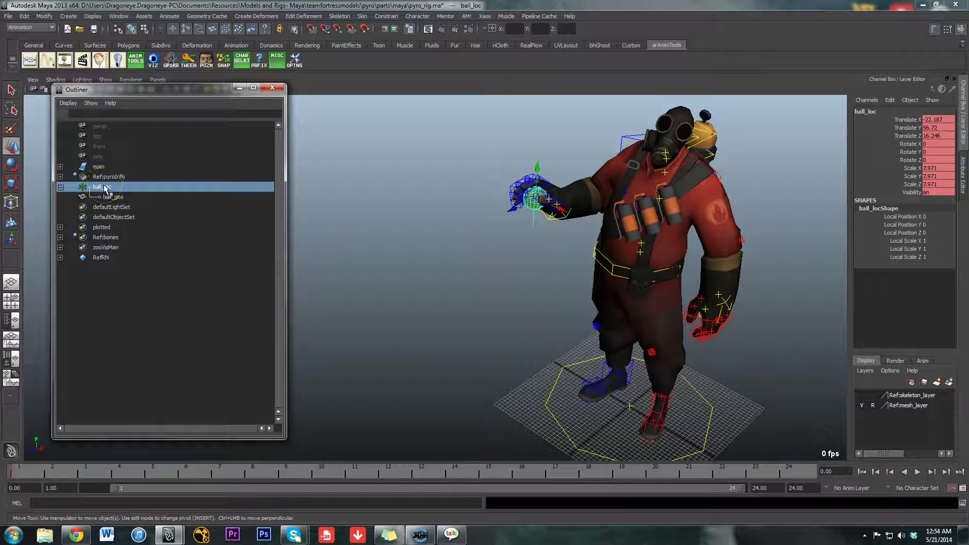
key(ctrl+g)
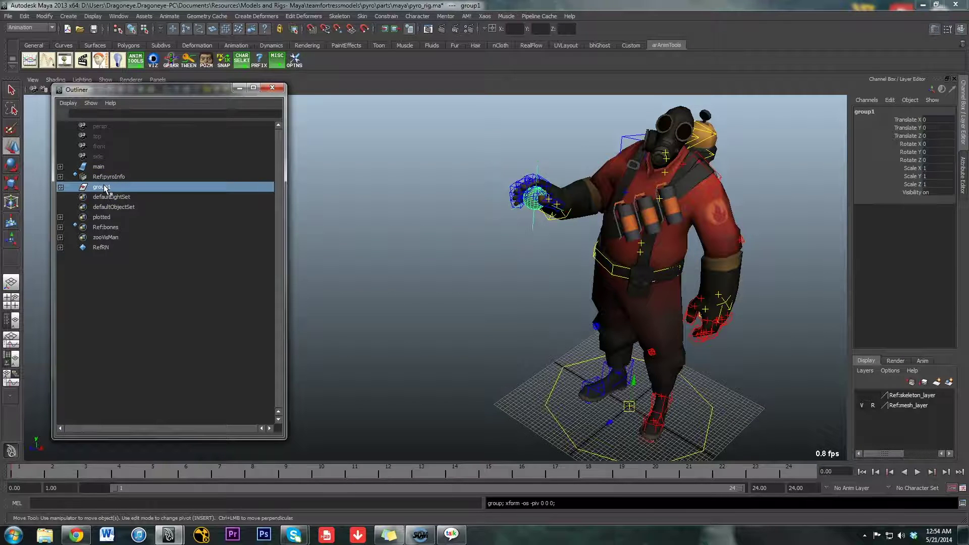
click(105, 188)
double_click(105, 189)
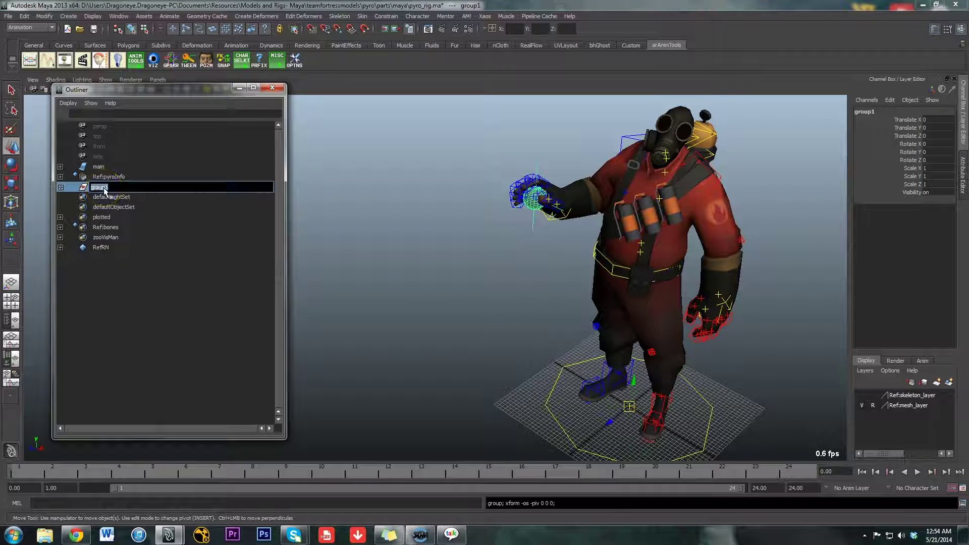
text(ball_zero_grp)
key(Return)
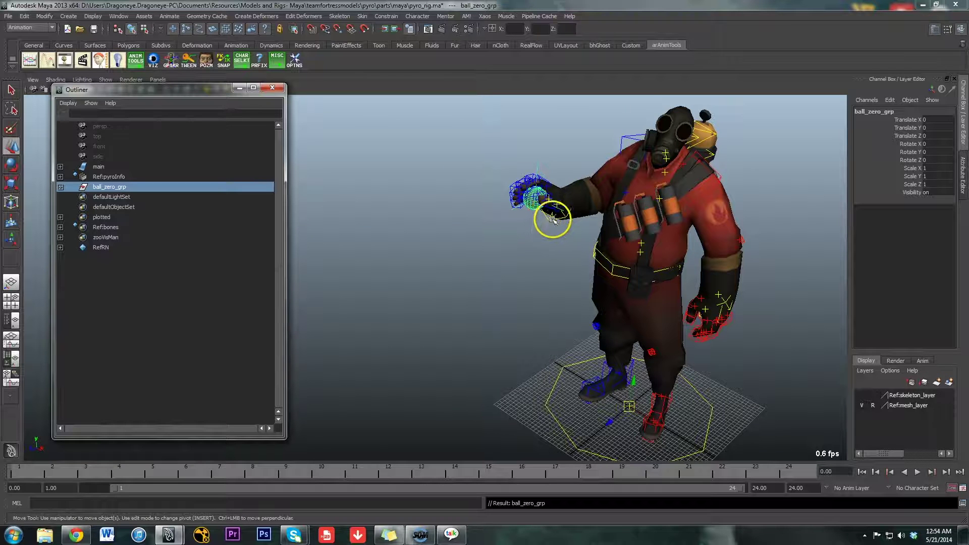
Step: Rotate the character's right hand control downward as a test of the ball's attachment, and undo the rotation
click(549, 200)
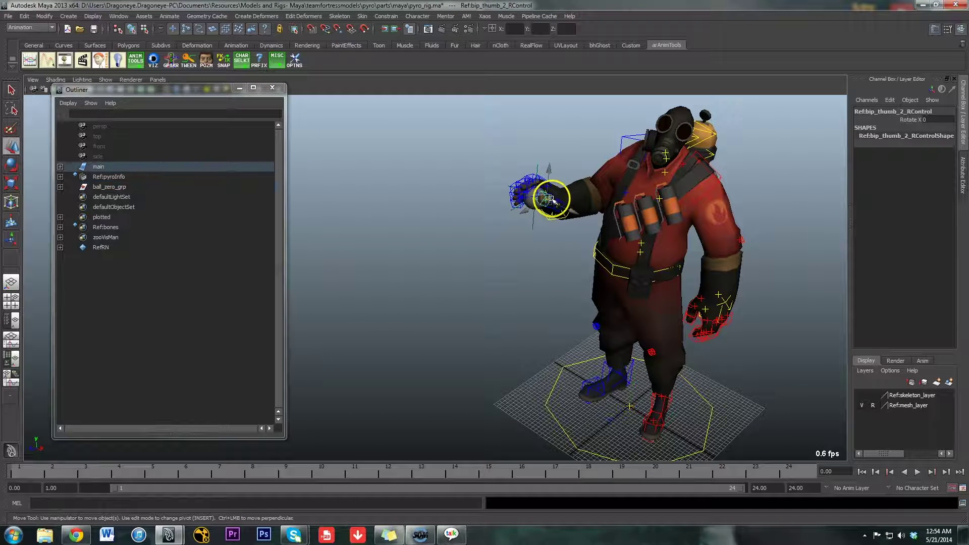
click(557, 200)
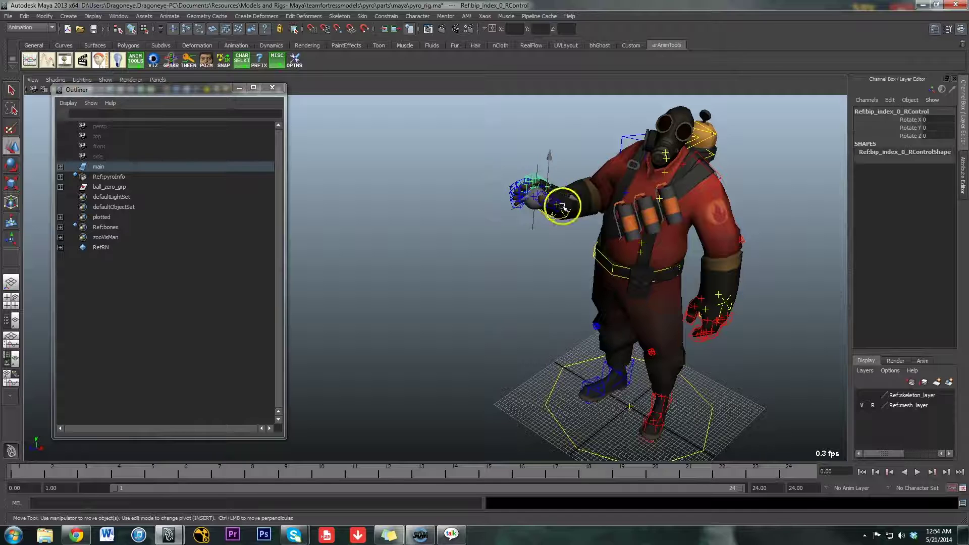
key(e)
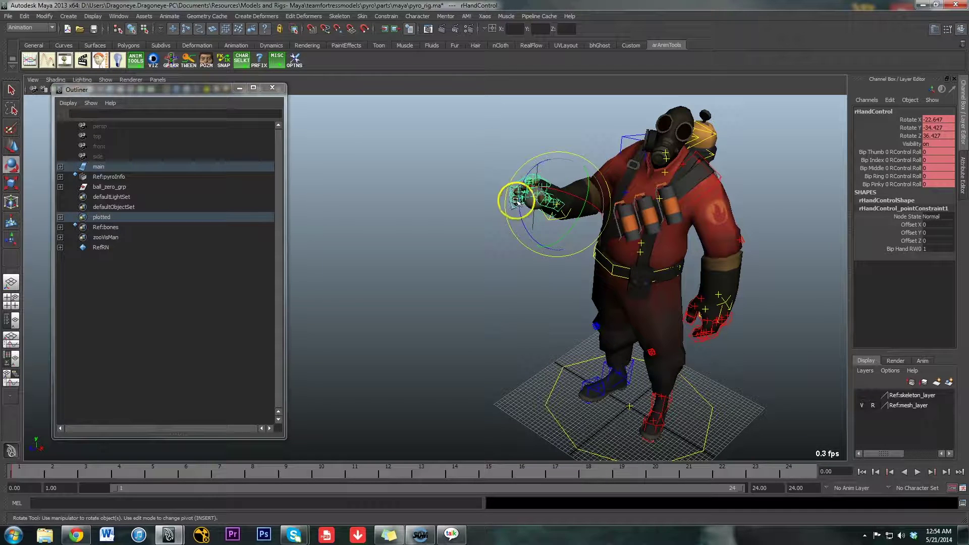
drag(515, 201, 521, 267)
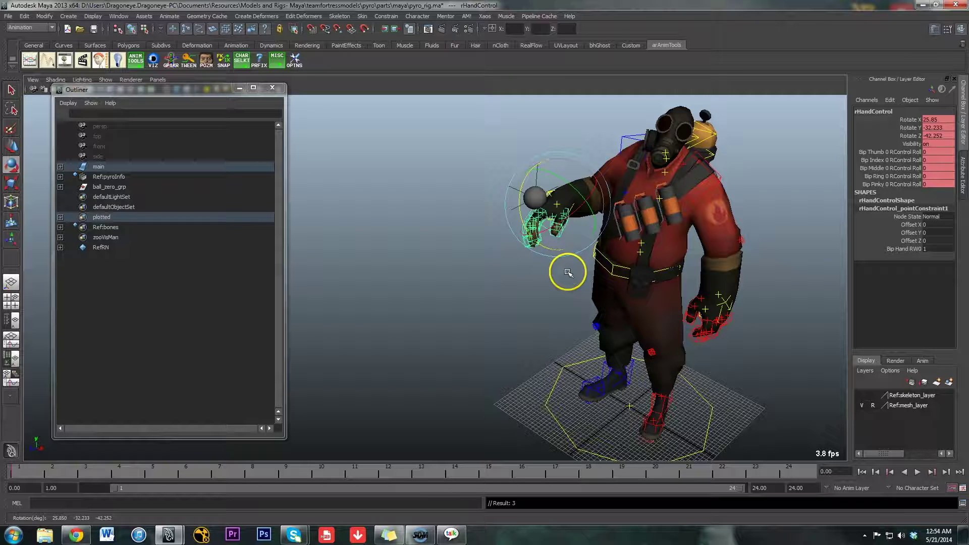
key(ctrl+z)
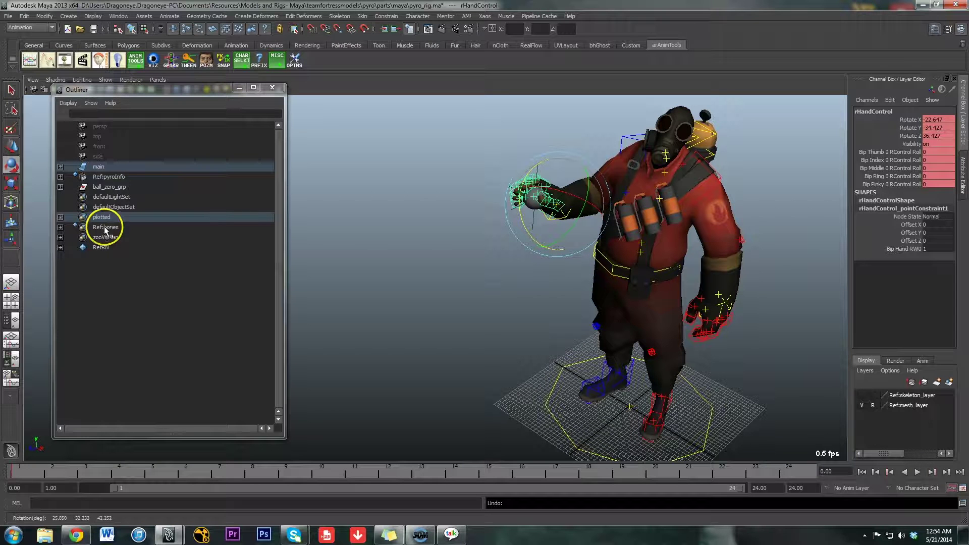
Step: Parent-constrain ball_zero_grp to the right hand control, rHandControl
click(108, 187)
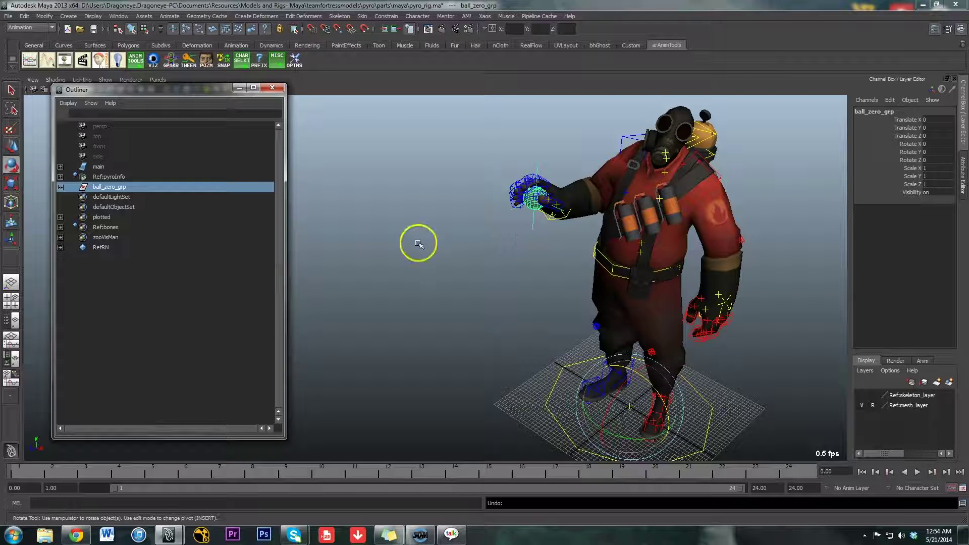
click(543, 199)
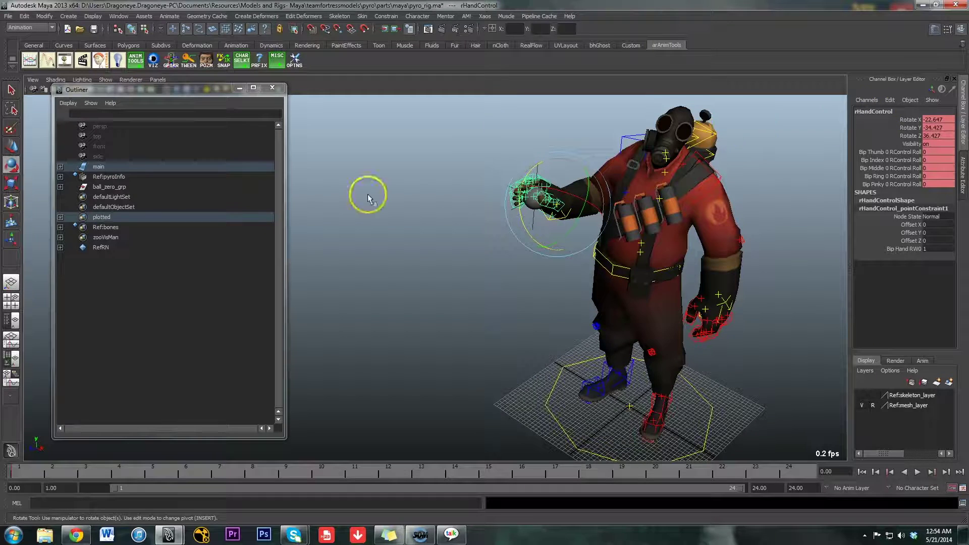
click(120, 190)
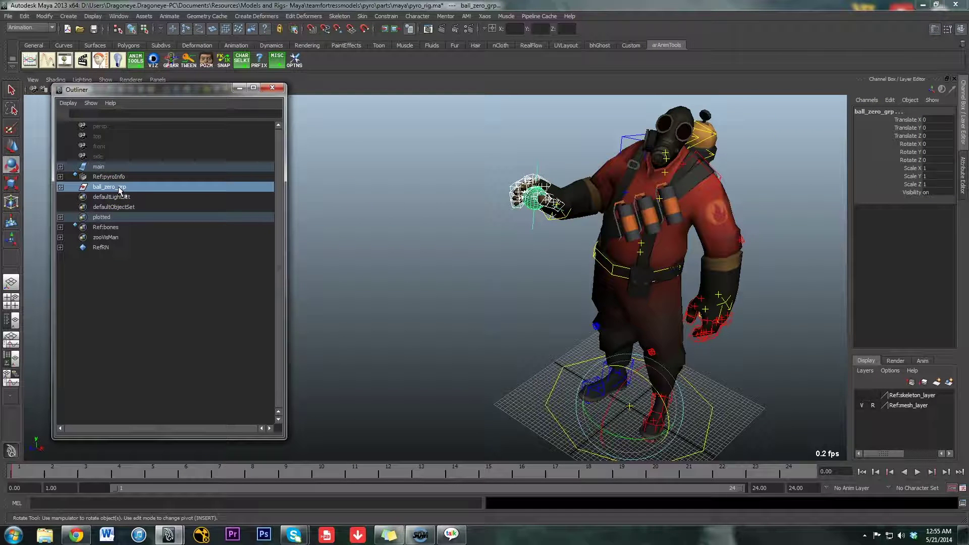
key(ctrl+p)
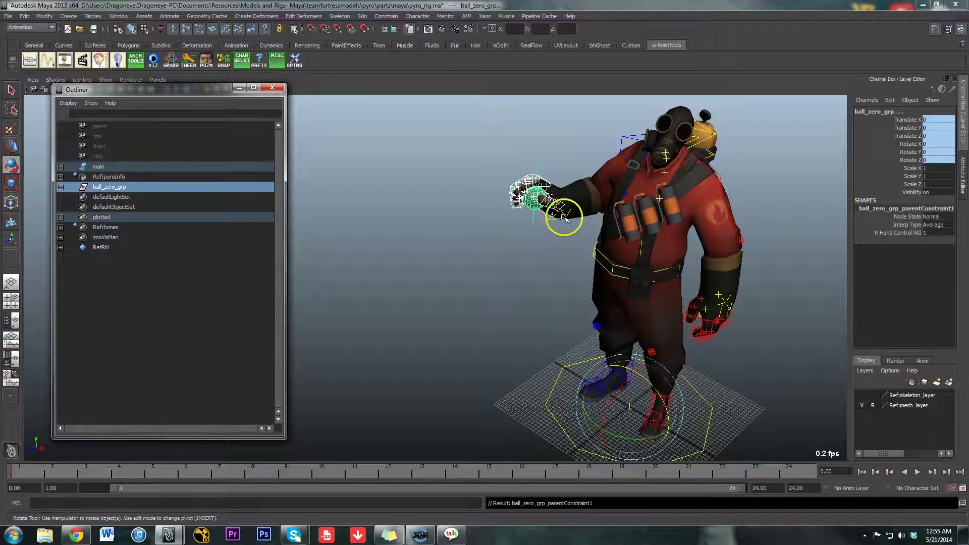
Step: Move the right IK hand control downward to test the ball's constraint, and undo the move
click(555, 207)
key(w)
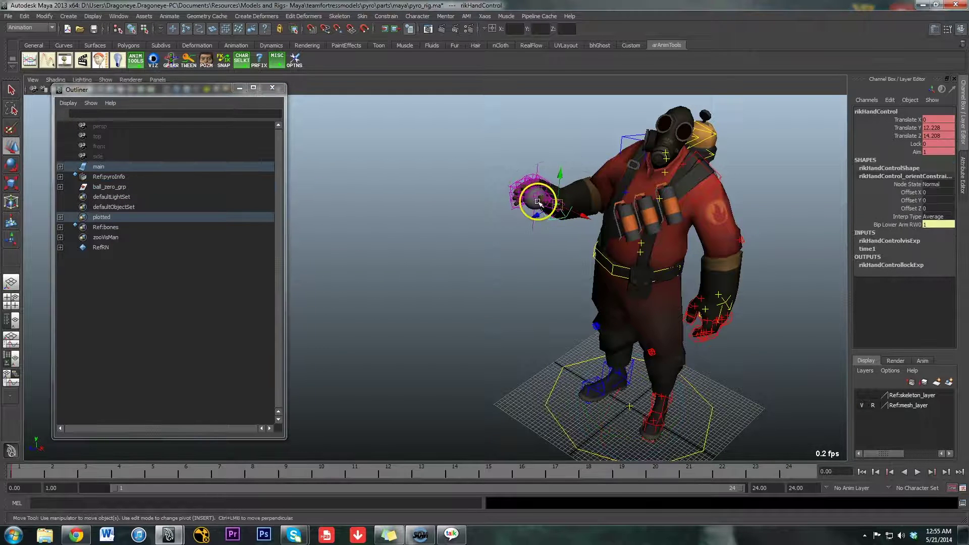
mouse_move(538, 201)
middle_down()
mouse_move(560, 169)
mouse_move(560, 145)
mouse_move(544, 198)
middle_up()
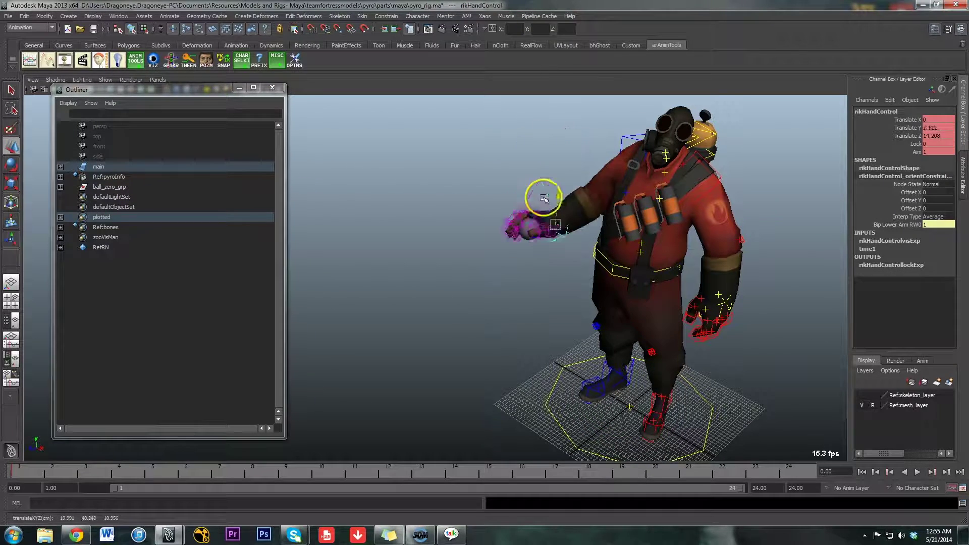
key(ctrl+z)
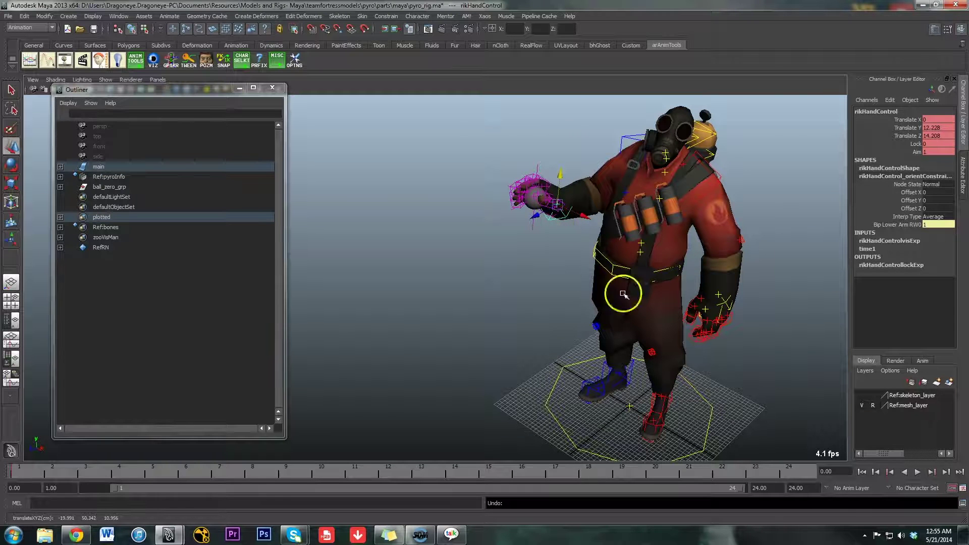
Step: At frame 1, lower the right IK hand control to a Translate Y of about 11.37 and key it
click(32, 468)
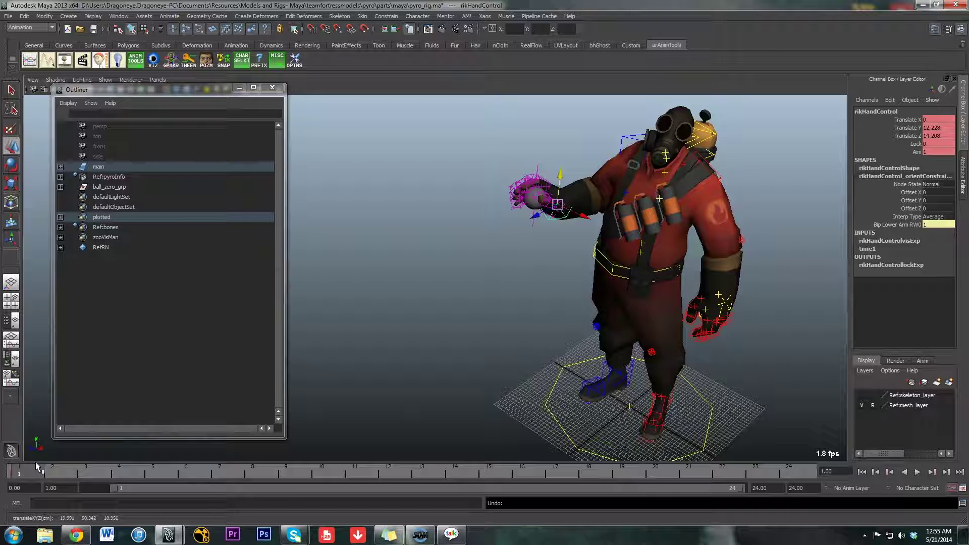
click(8, 383)
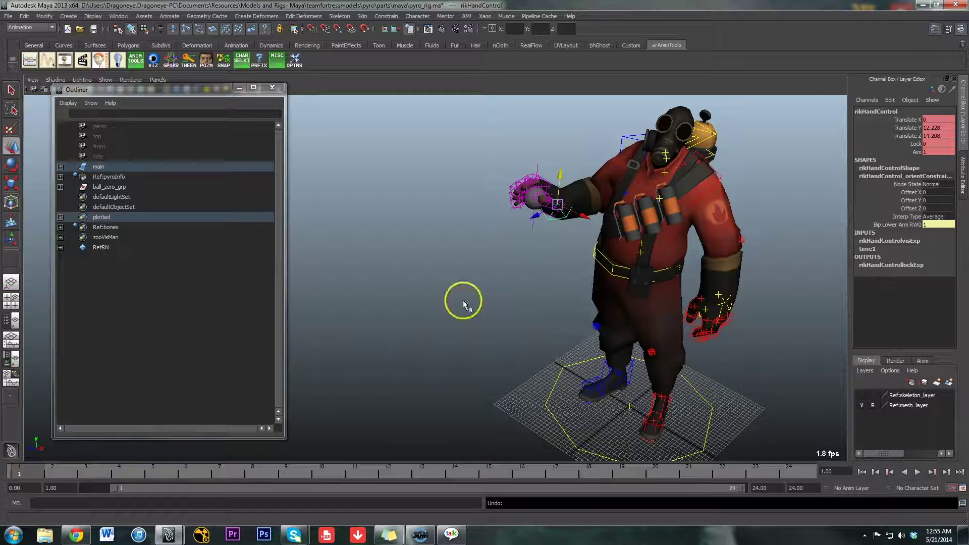
drag(555, 170, 512, 248)
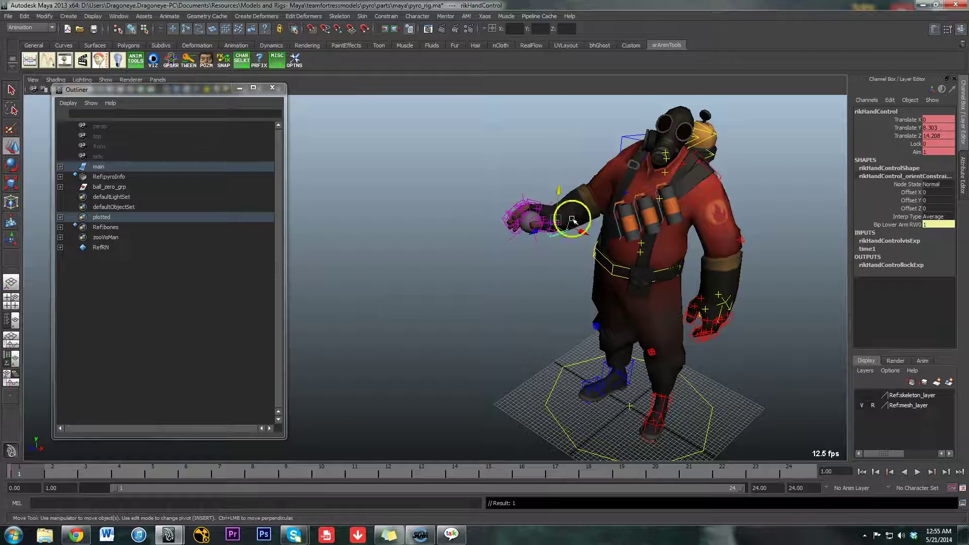
mouse_move(559, 192)
mouse_down()
mouse_move(558, 162)
mouse_move(553, 179)
mouse_up()
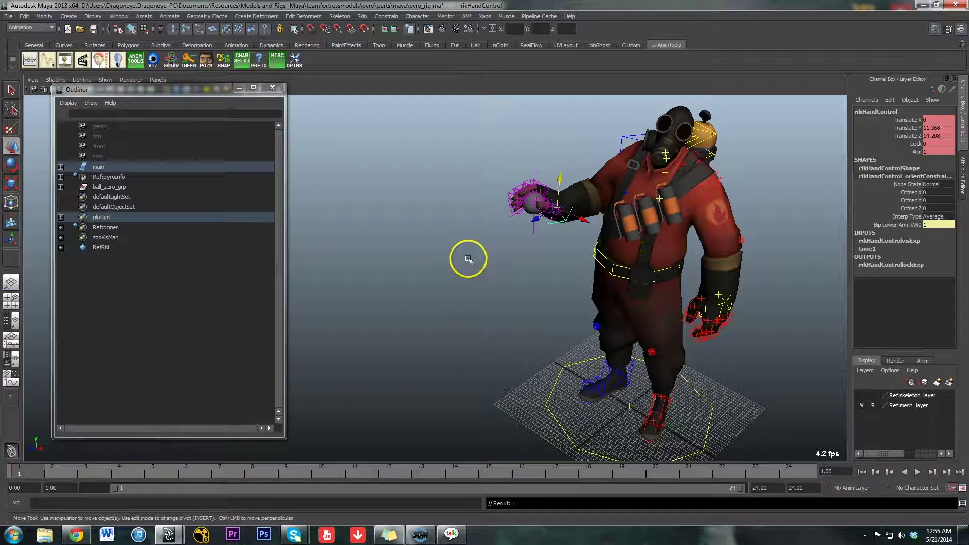
key(s)
Step: Set keys on ball_loc and the right hand control at frame 1
click(533, 230)
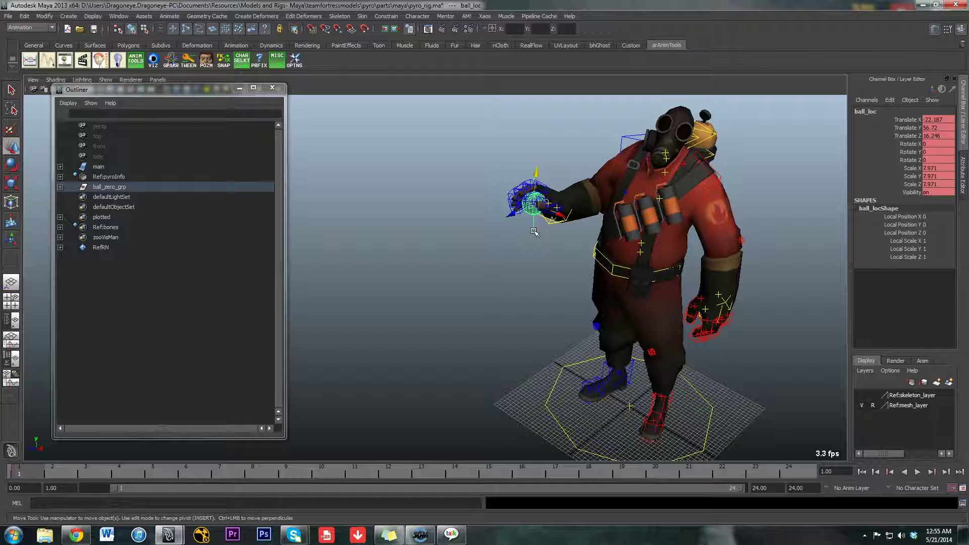
key(s)
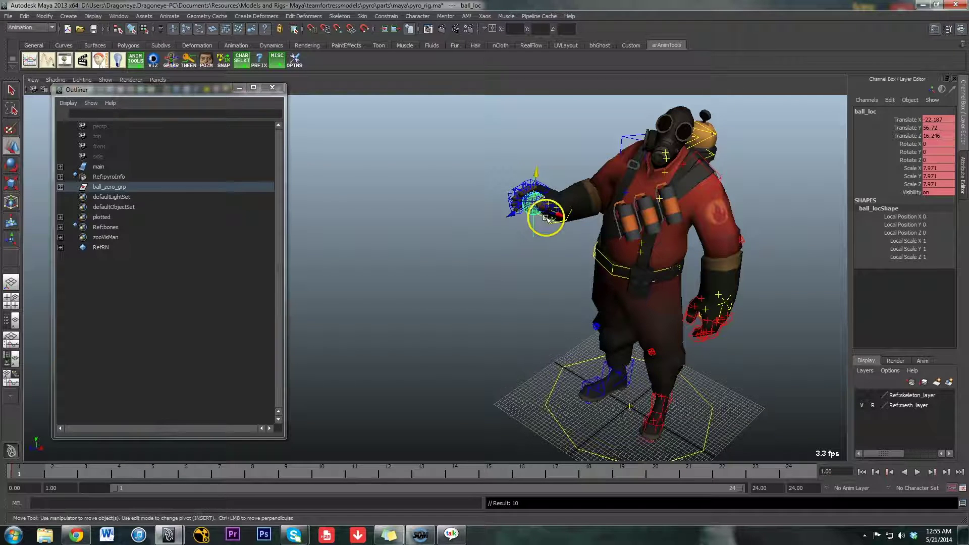
click(546, 218)
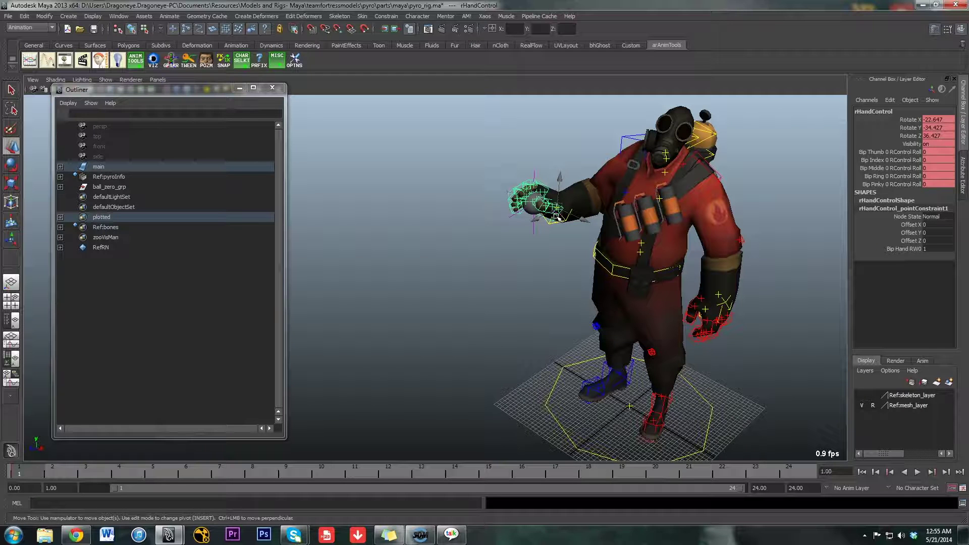
key(shift+s)
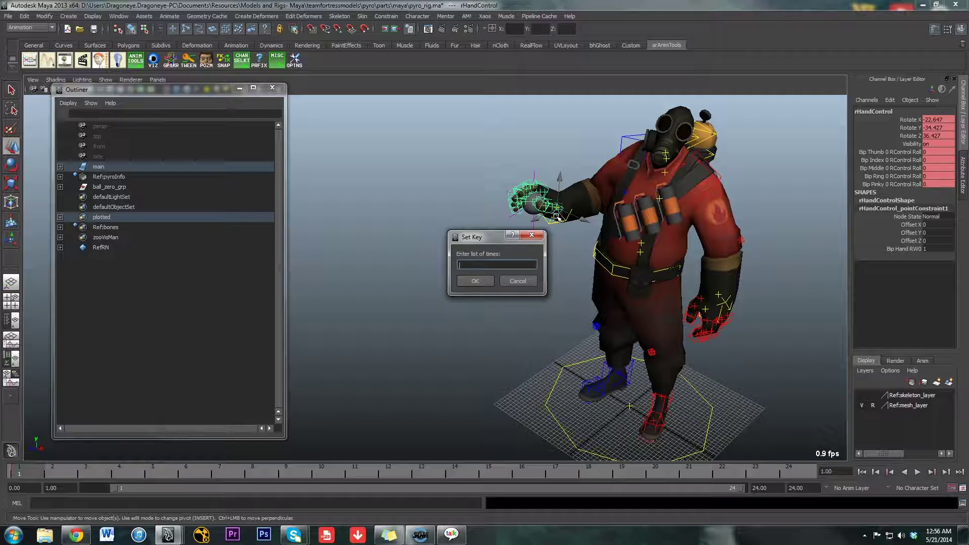
key(Return)
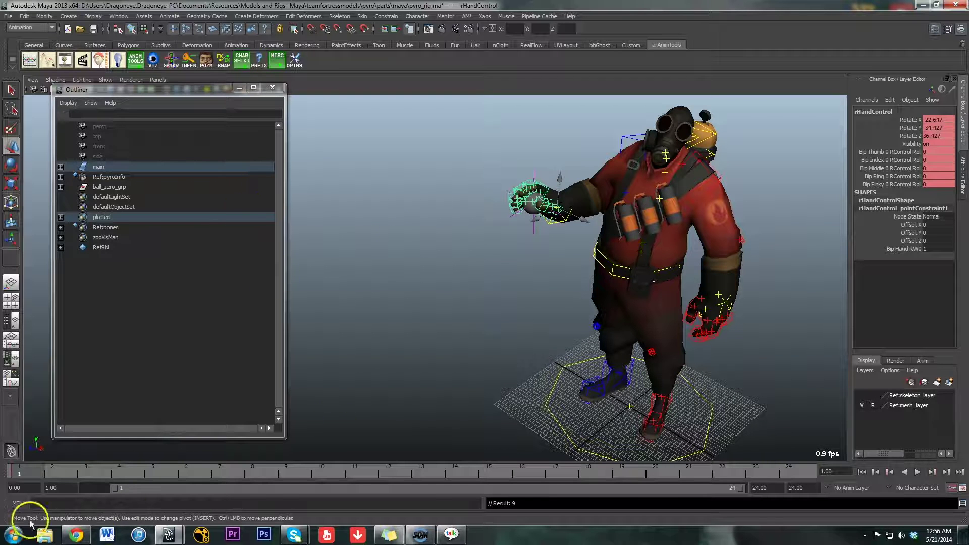
Step: At frame 12, lower the right IK hand control to a Translate Y of about 6.92 and rotate the right hand control downward
drag(28, 473, 393, 480)
key(e)
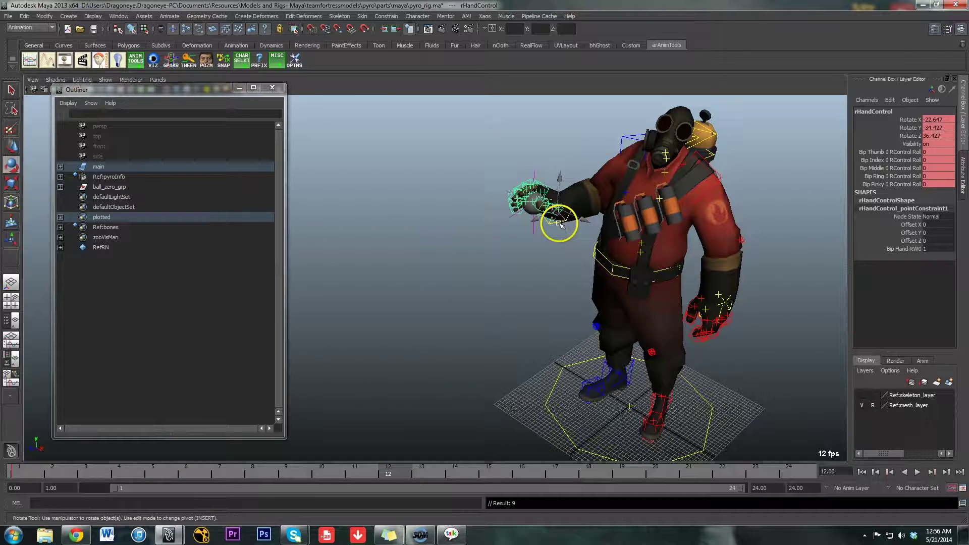
drag(559, 223, 548, 194)
click(576, 208)
key(w)
key(e)
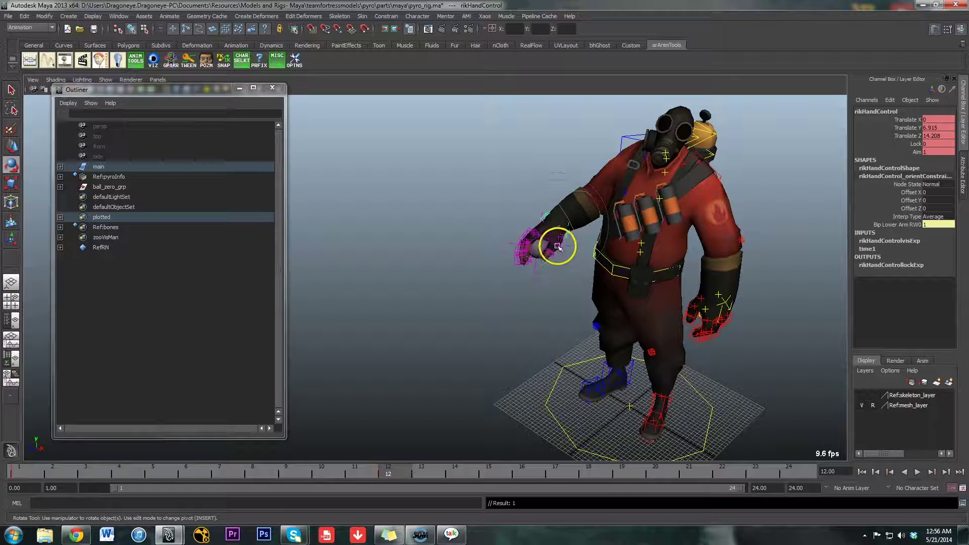
click(539, 216)
mouse_move(530, 199)
mouse_down()
mouse_move(521, 201)
mouse_move(552, 202)
mouse_move(528, 209)
mouse_up()
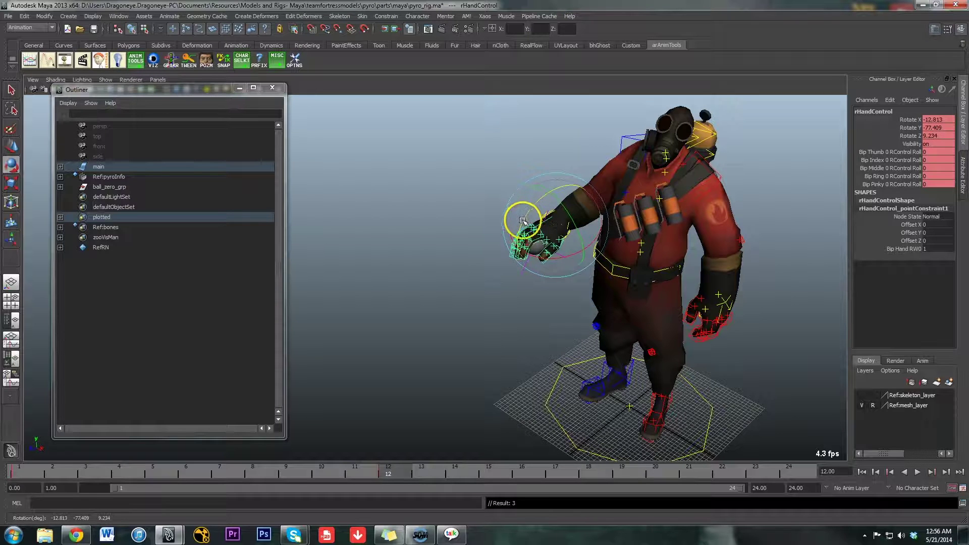
Step: Move ball_loc within the hand at frame 12 to about -22.26, 56.59, 18.48
click(533, 275)
key(w)
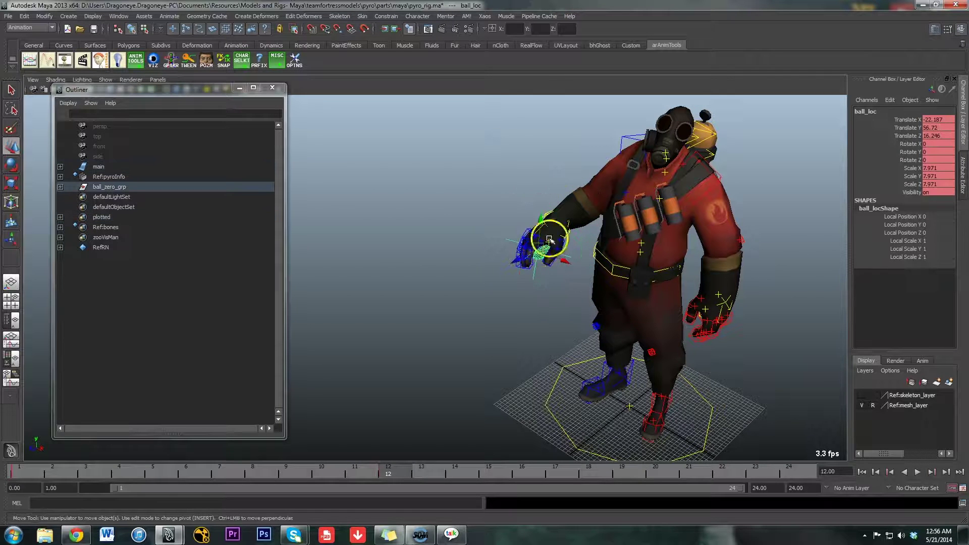
drag(549, 239, 517, 264)
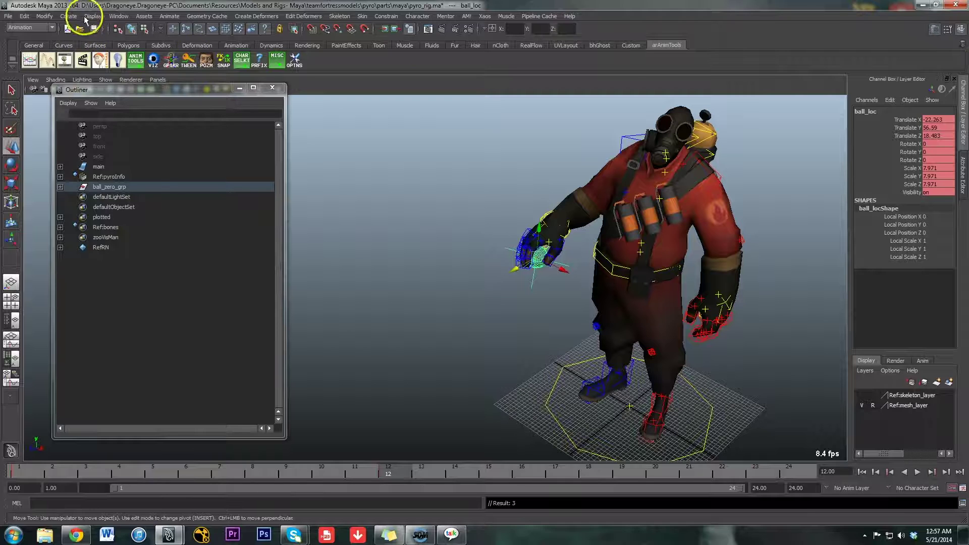
Step: Create a new locator at the origin and scale it uniformly to about 15.3
click(68, 16)
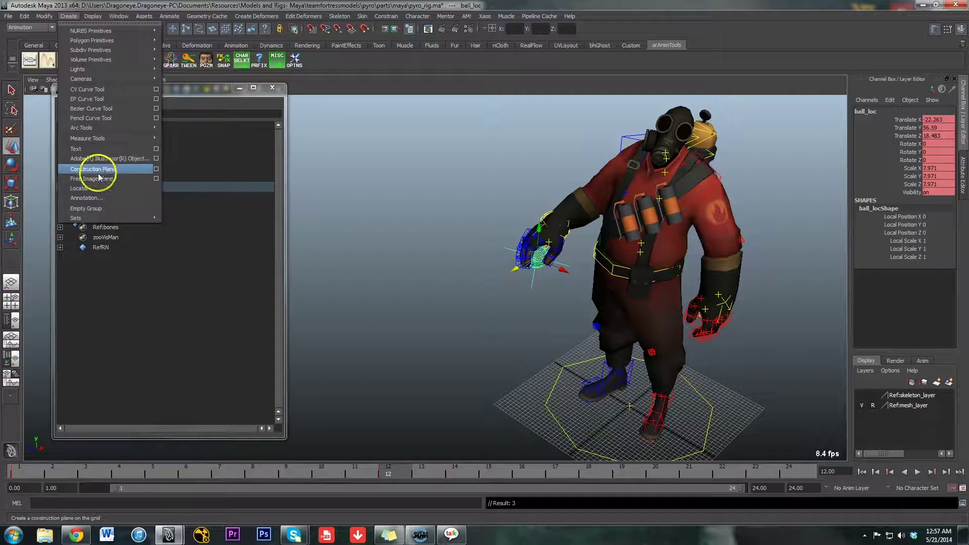
click(92, 188)
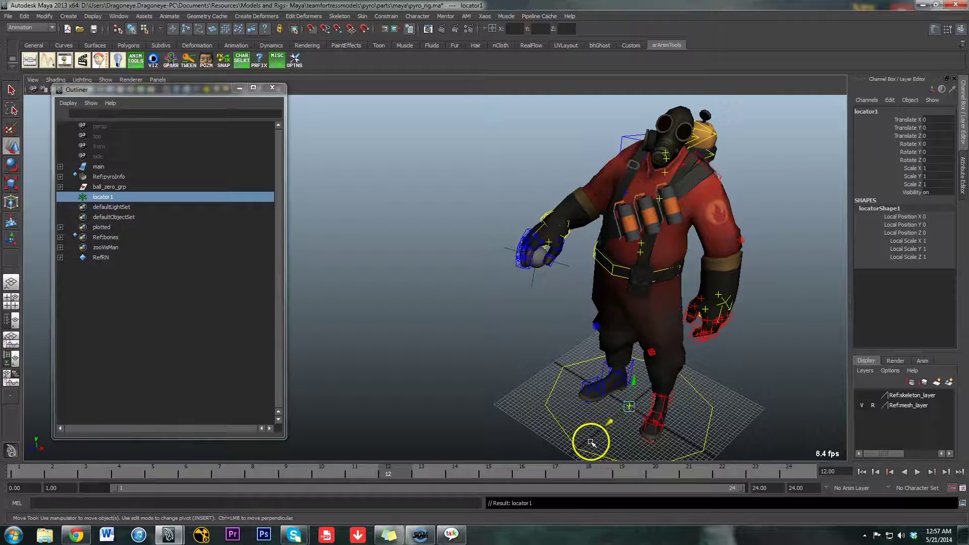
key(r)
drag(633, 407, 729, 400)
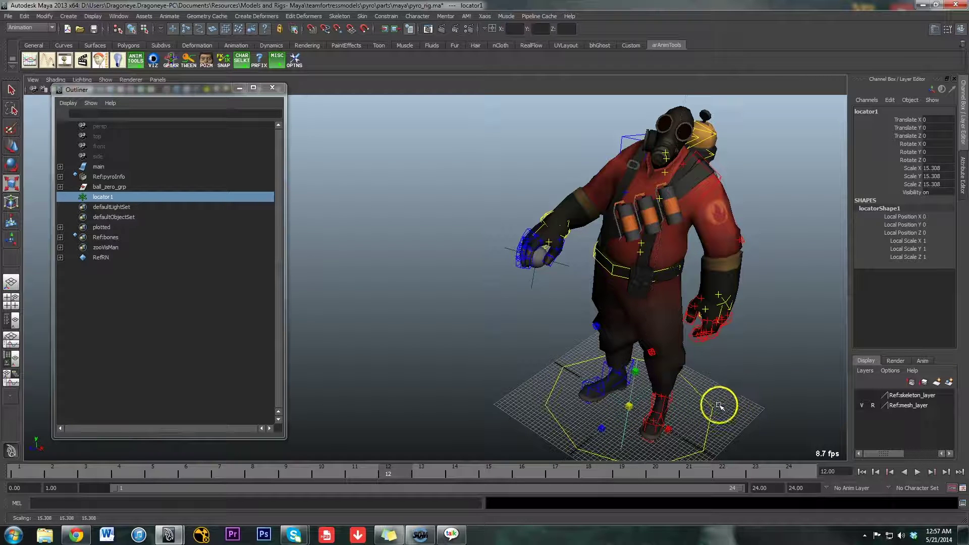
Step: Rename the new locator to world_loc
double_click(874, 112)
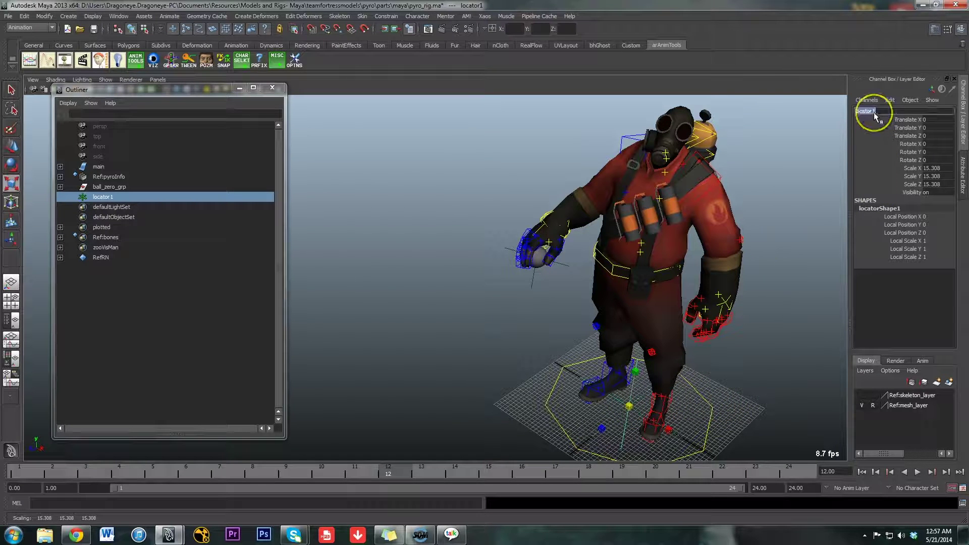
text(world_loc)
key(Return)
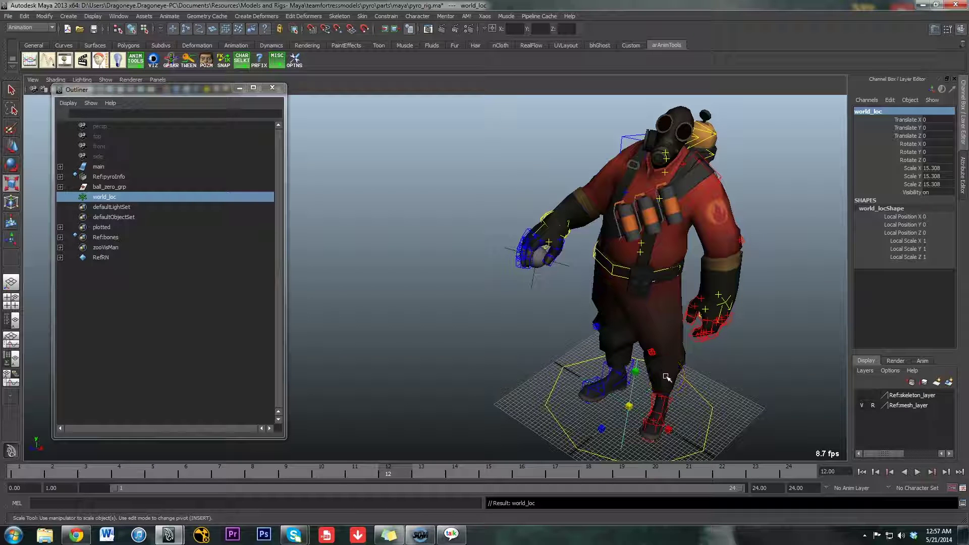
Step: Parent-constrain ball_zero_grp to world_loc, adding it as a second constraint target alongside the right hand control
click(694, 375)
click(532, 277)
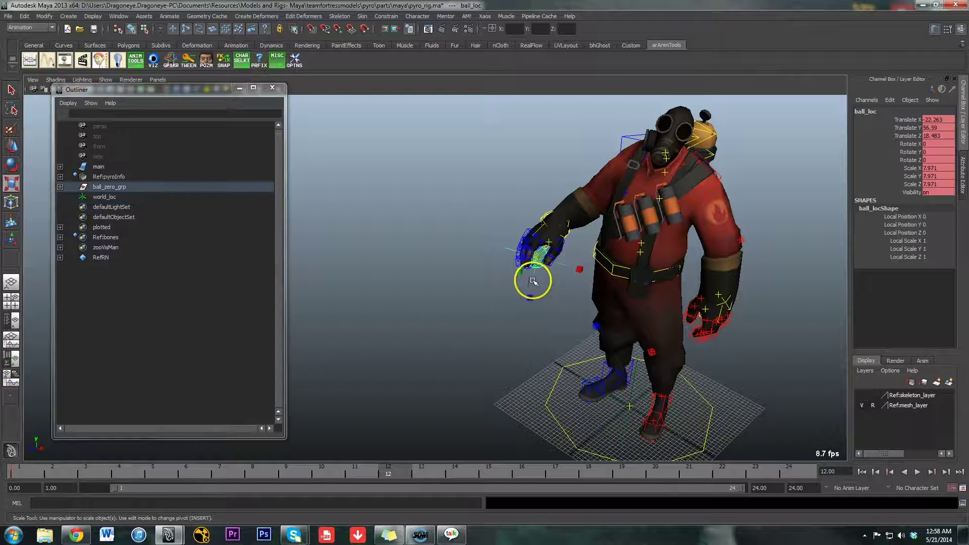
click(635, 376)
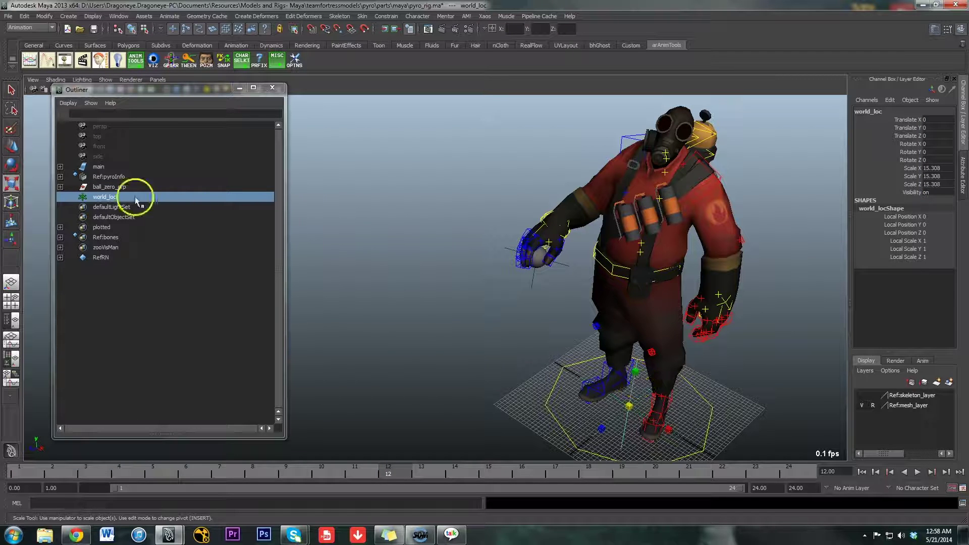
ctrl+click(109, 187)
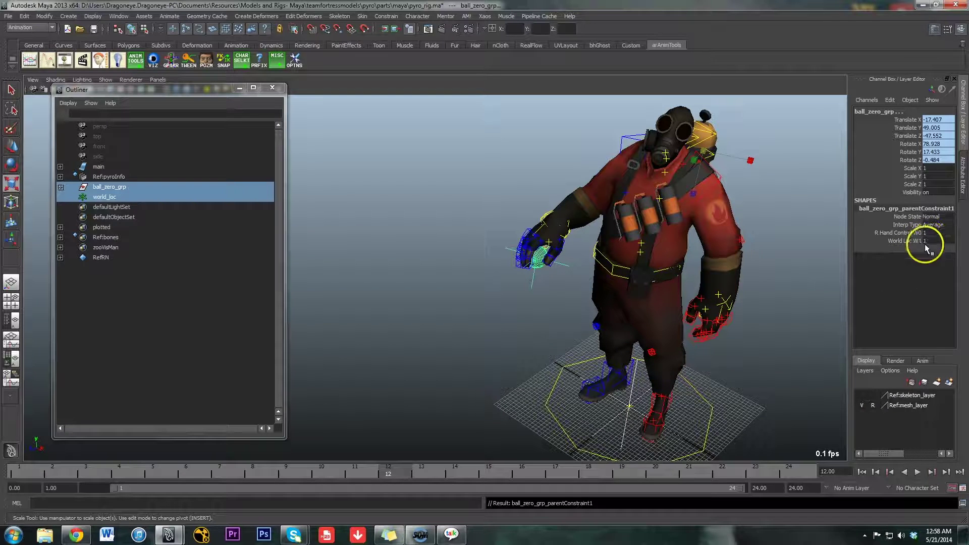
Step: Key the R Hand Control W0 and World Loc W1 weights of the parent constraint at frame 12
drag(919, 242, 918, 233)
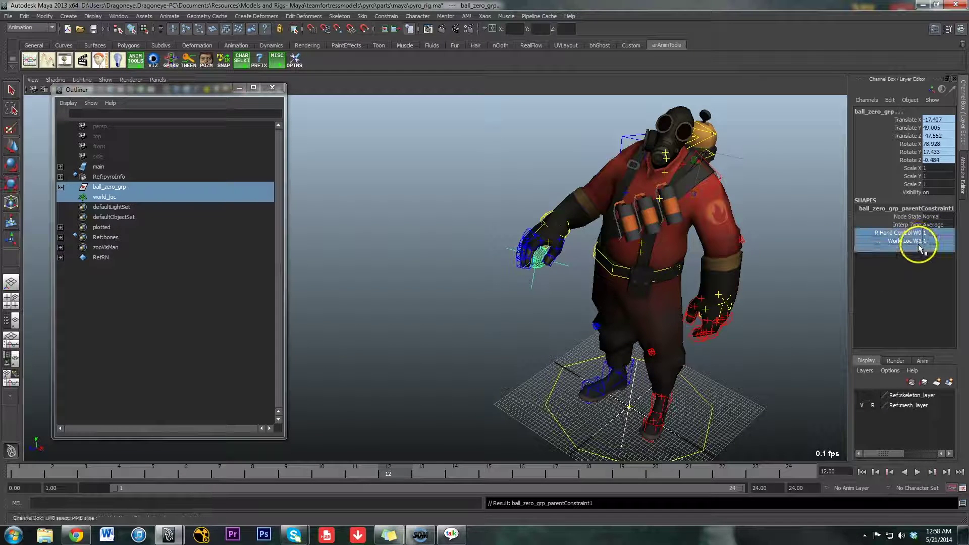
right_click(920, 241)
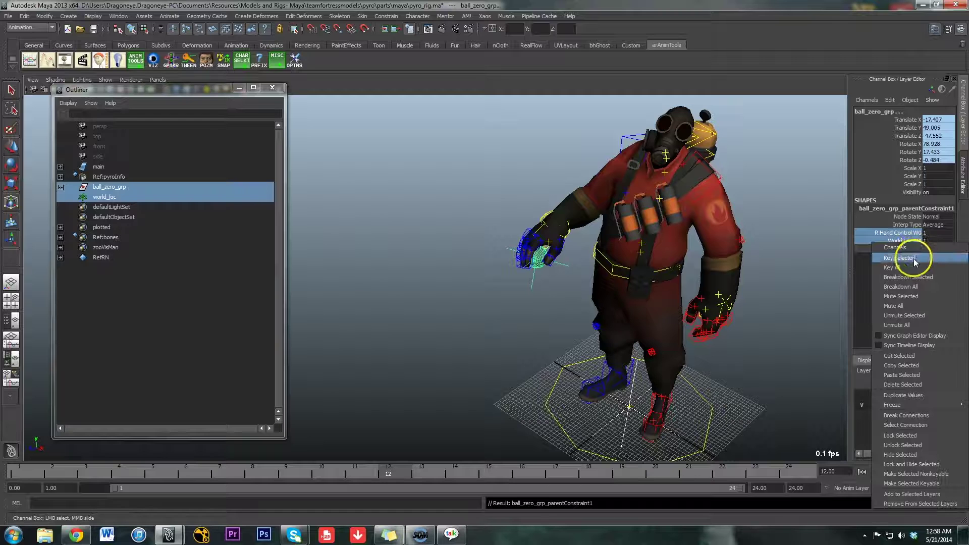
click(914, 259)
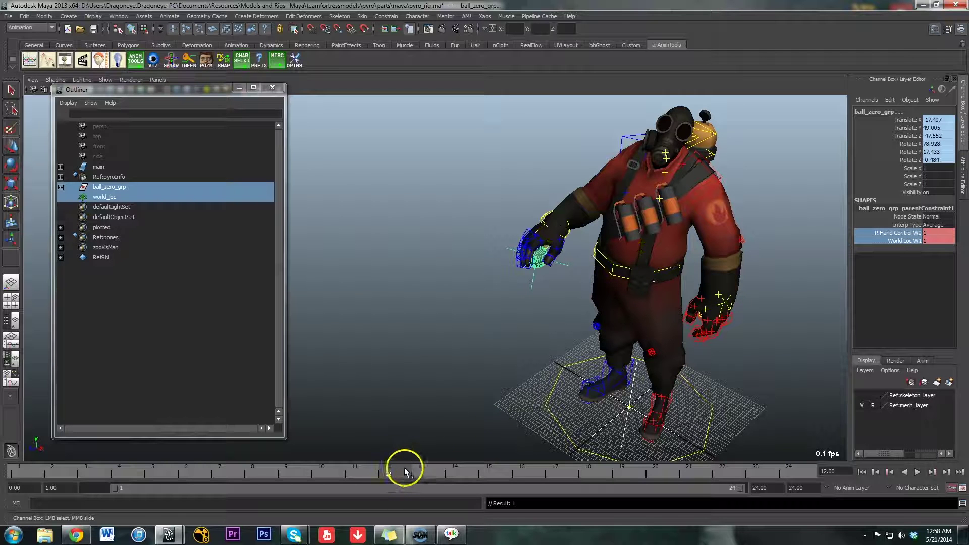
Step: Expand ball_zero_grp in the Outliner and select its ball_zero_grp_parentConstraint1 node
click(122, 187)
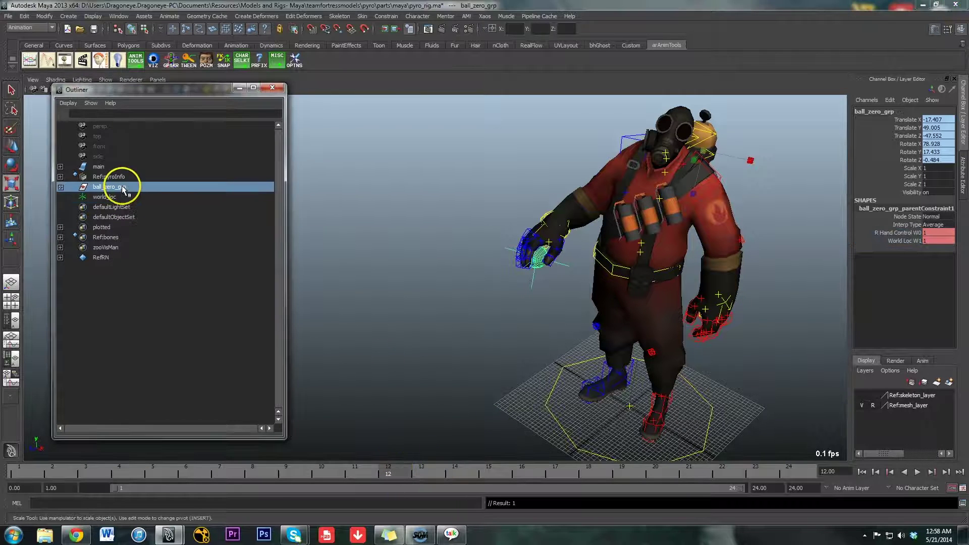
click(61, 186)
key(Down)
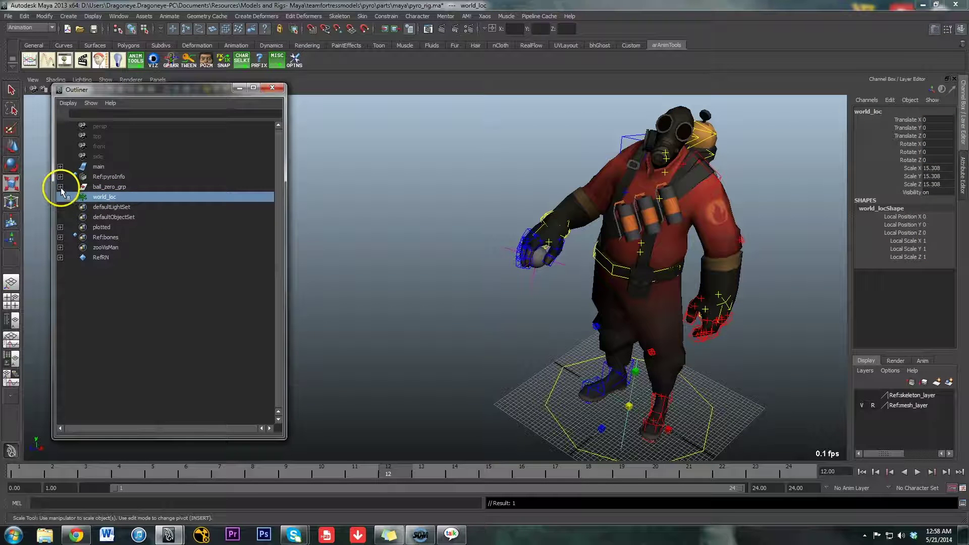
key(Down)
key(Down)
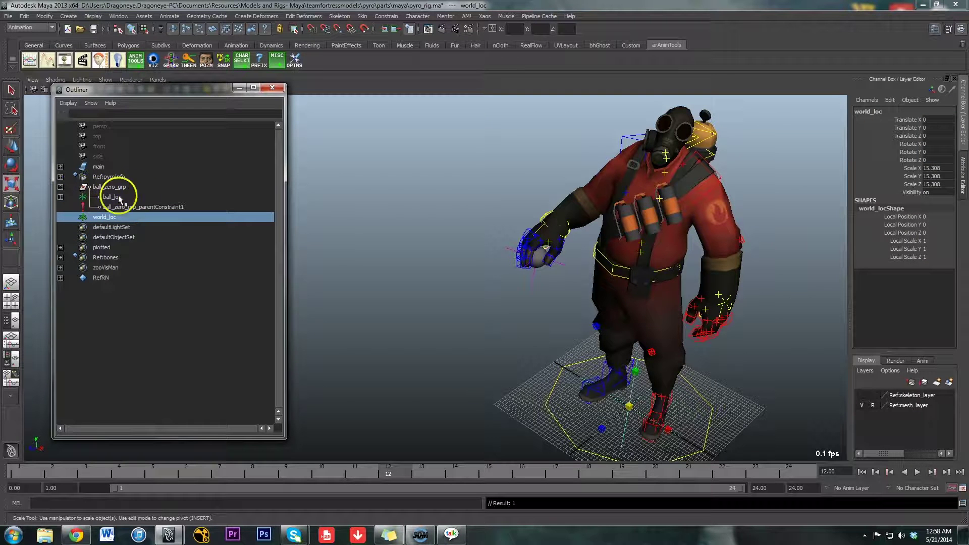
click(160, 208)
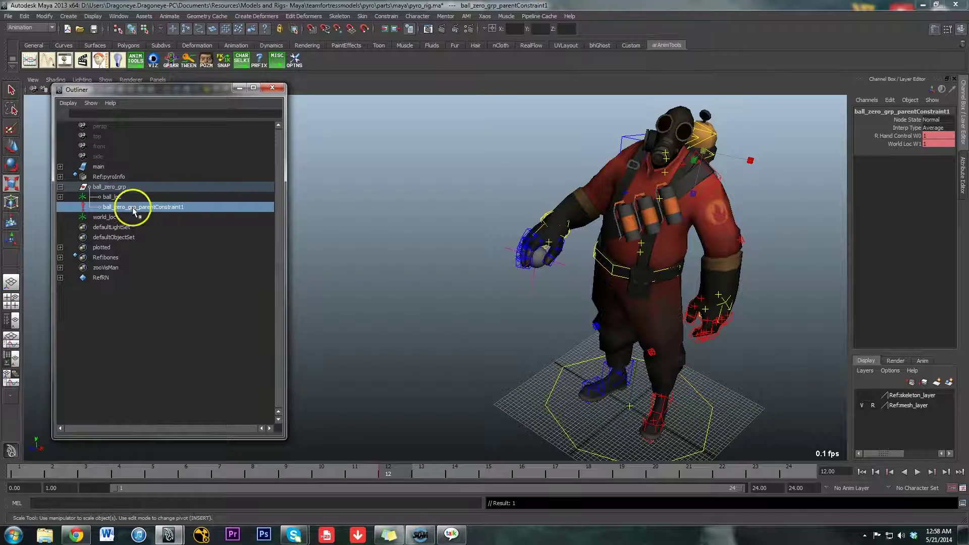
click(406, 474)
click(156, 211)
click(909, 145)
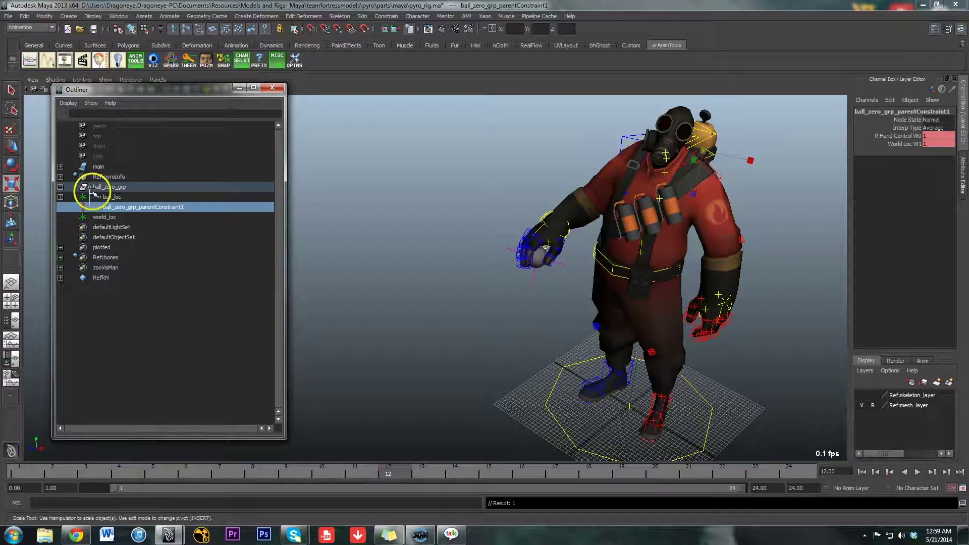
click(158, 202)
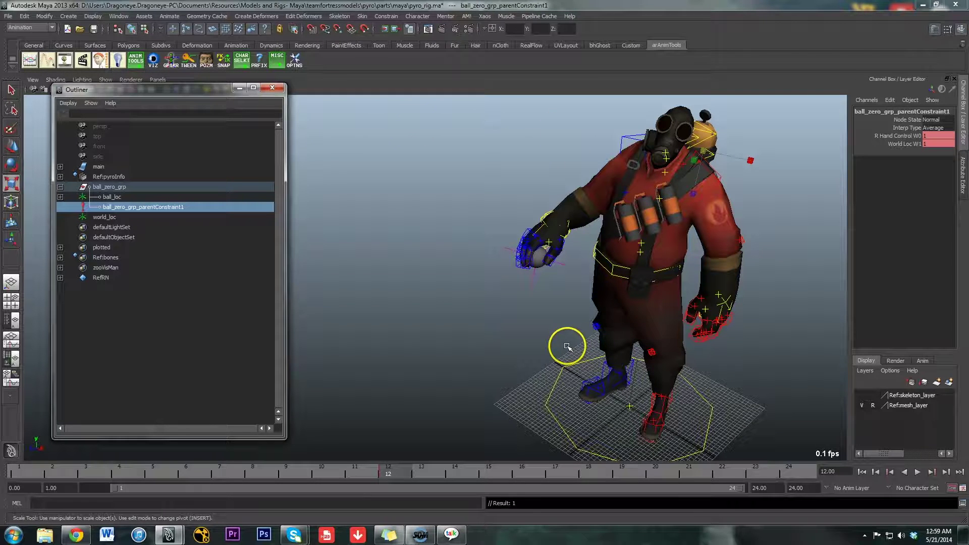
Step: Key both parent constraint weights, R Hand Control W0 and World Loc W1, at frame 13
click(428, 472)
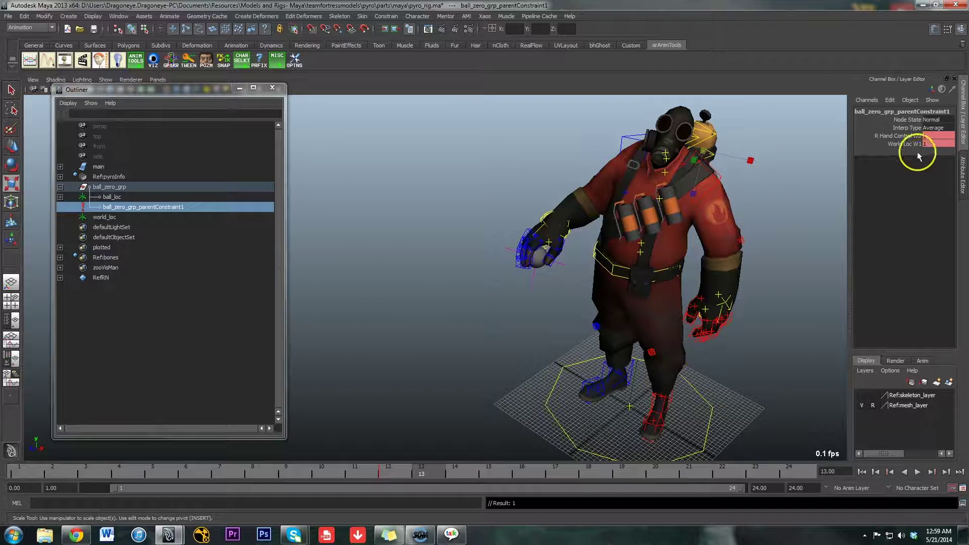
drag(905, 134, 907, 147)
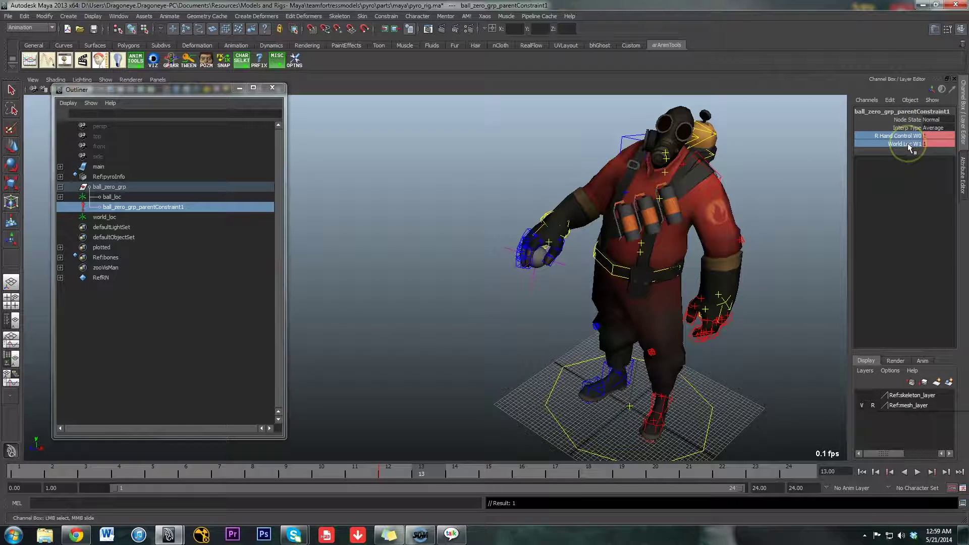
right_click(907, 146)
click(898, 161)
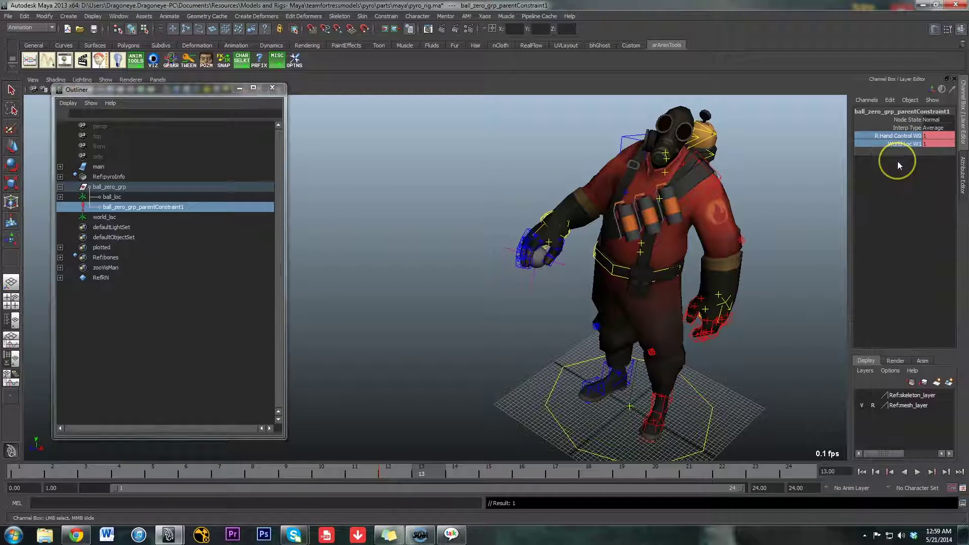
Step: At frame 12, set the parent constraint's World Loc W1 weight to 0
drag(427, 470, 405, 478)
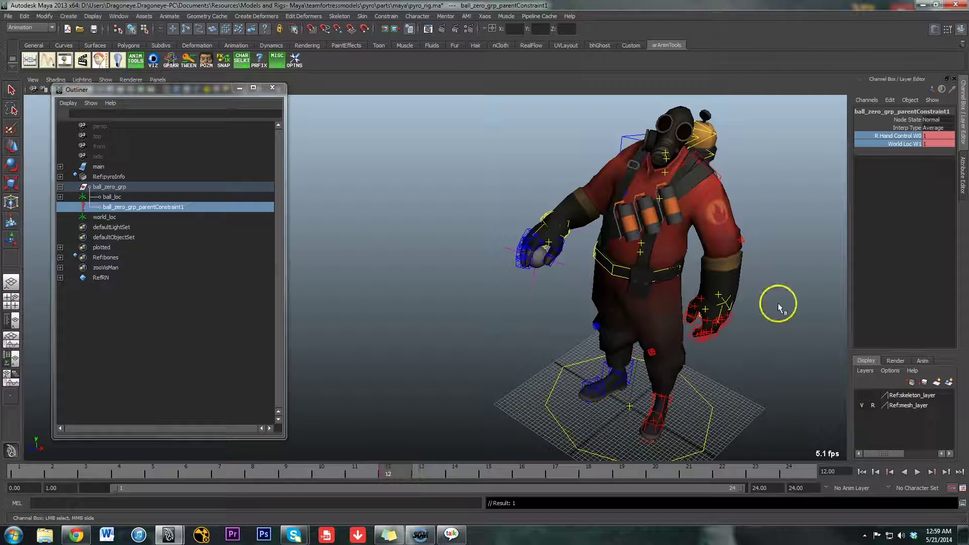
click(912, 136)
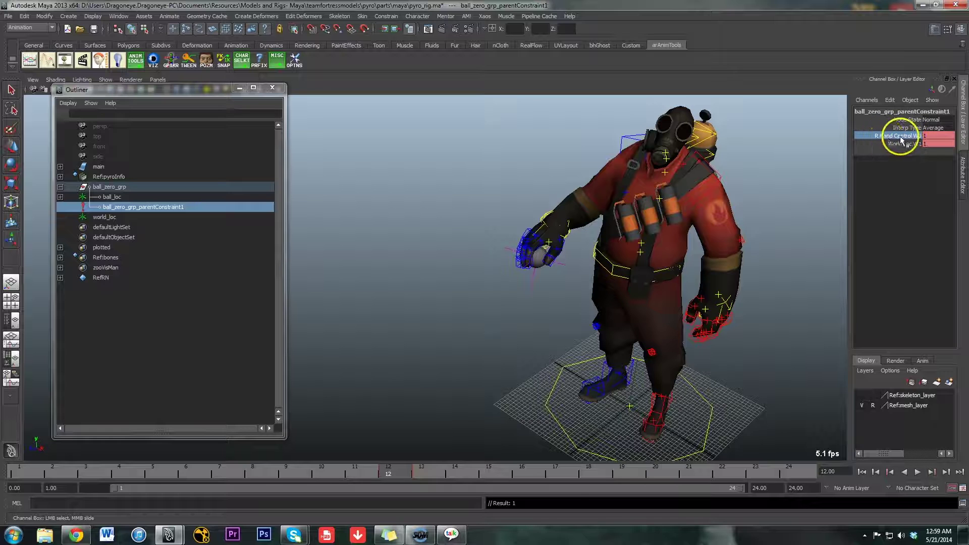
click(928, 144)
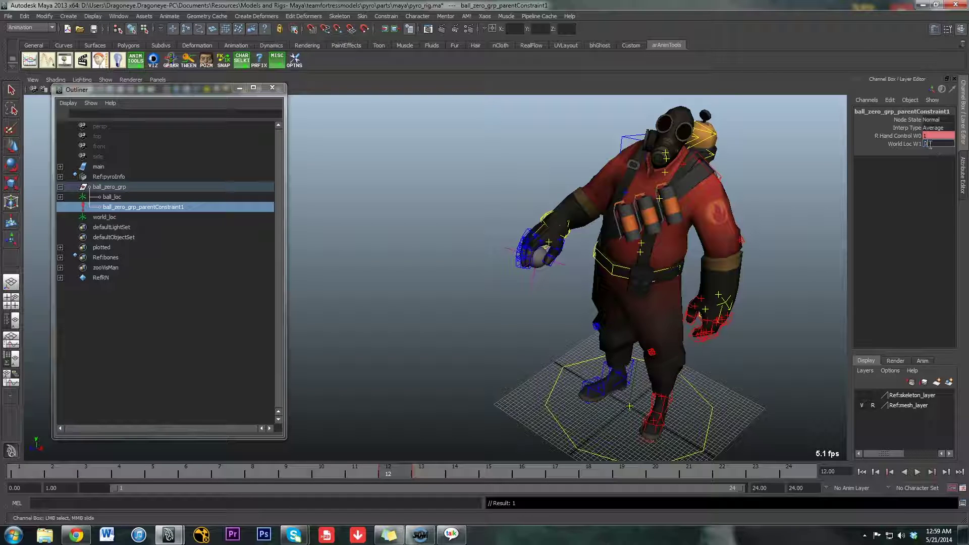
text(0)
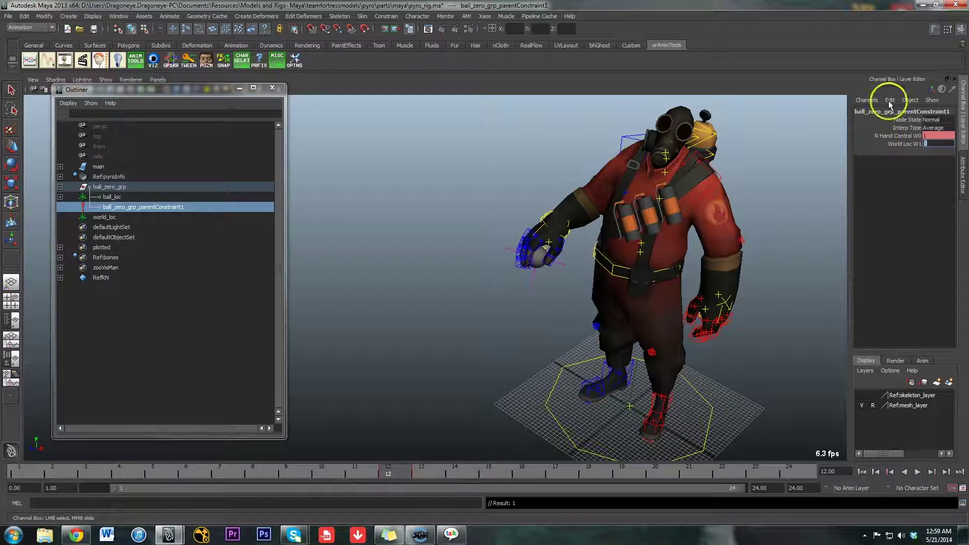
click(910, 136)
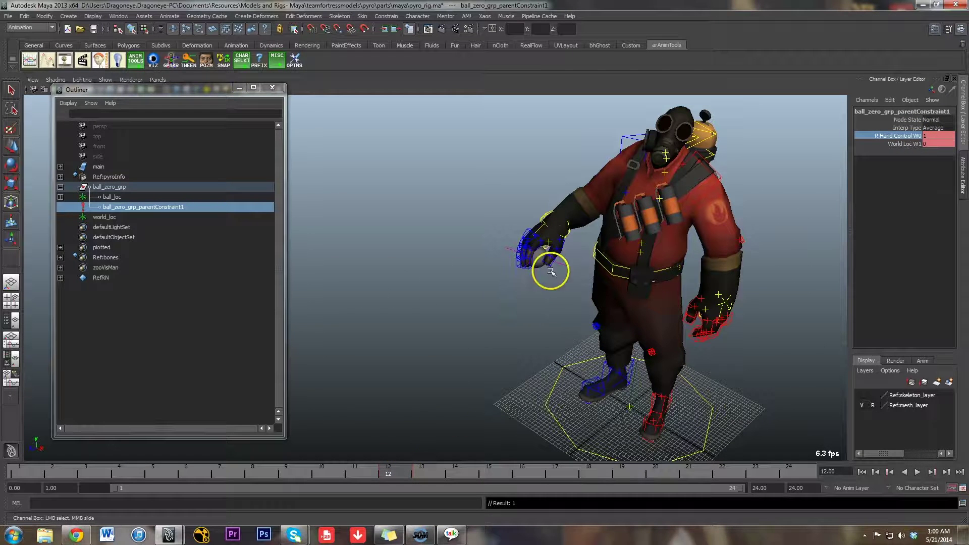
Step: Test the hand constraint at frame 12 by rotating the right hand control, and undo the rotation
click(553, 225)
key(w)
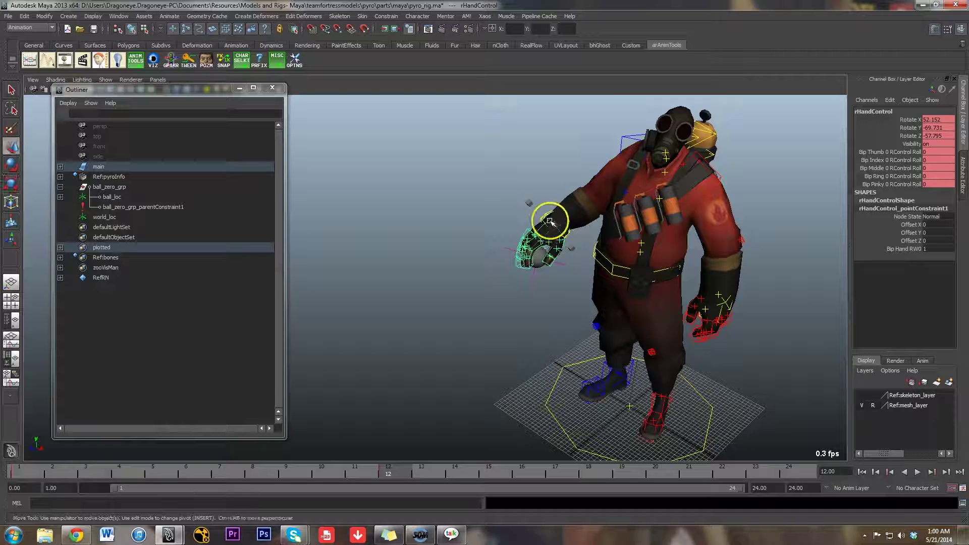
key(e)
drag(523, 219, 510, 266)
key(ctrl+z)
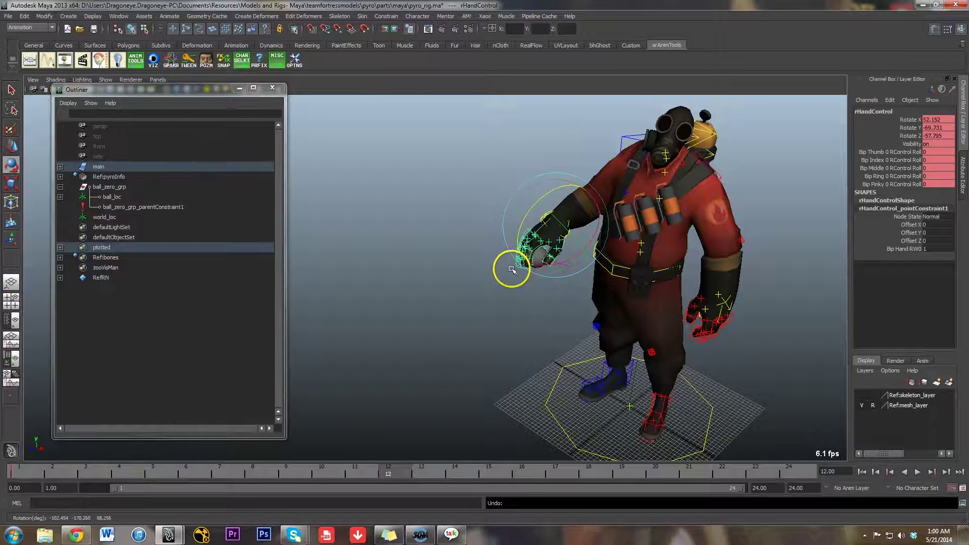
Step: At frame 13, set the parent constraint's R Hand Control W0 weight to 0
click(422, 470)
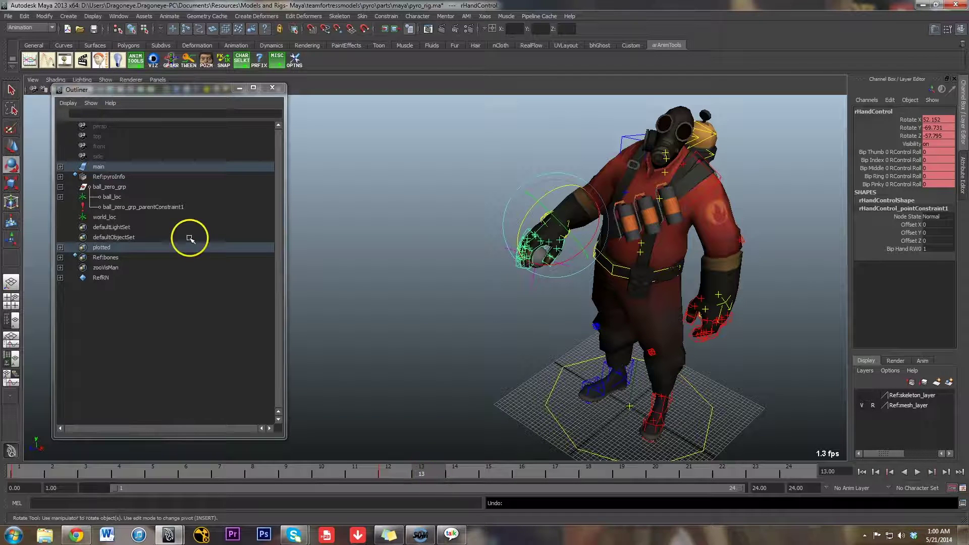
click(135, 207)
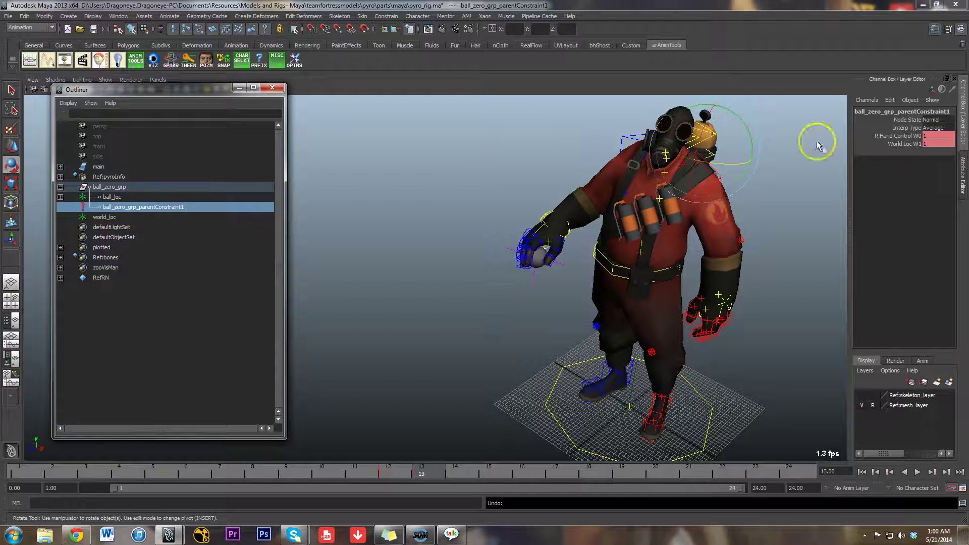
double_click(931, 136)
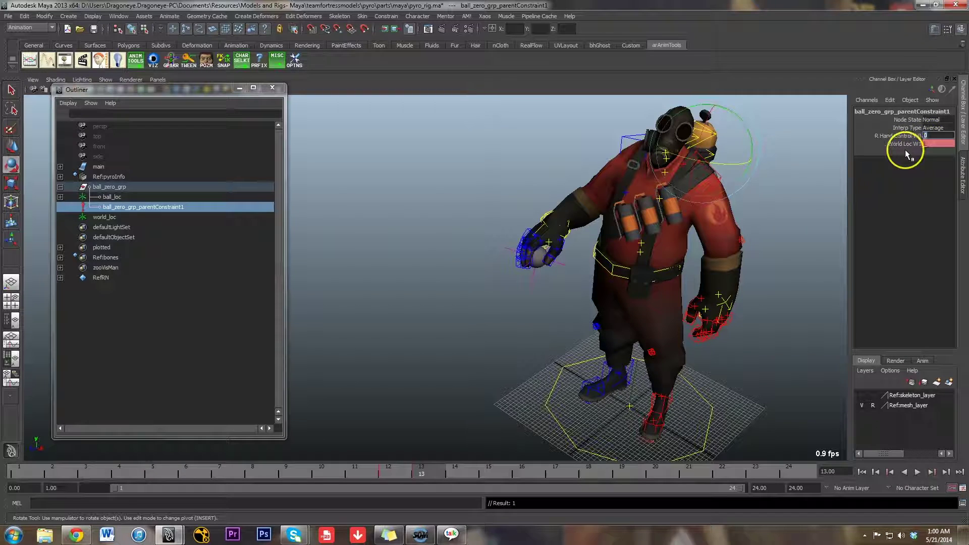
Step: Test the ball's release at frame 13 by raising the right IK hand control, and undo the move
click(546, 228)
key(w)
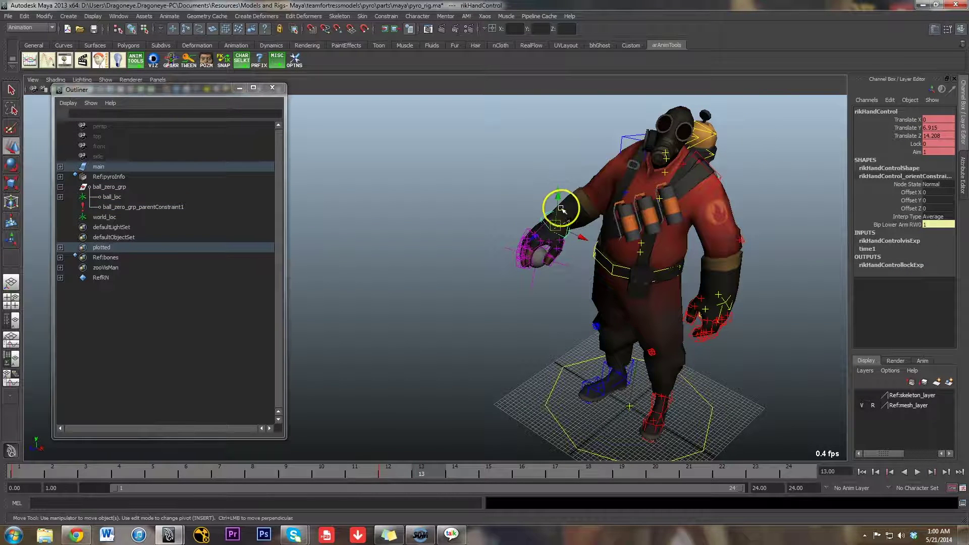
drag(557, 201, 547, 158)
key(ctrl+z)
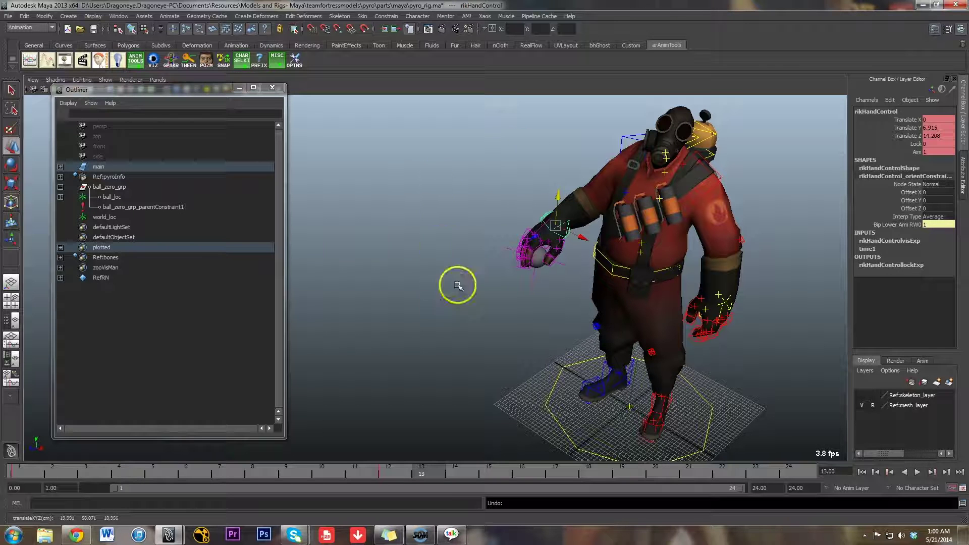
Step: Lower ball_loc slightly out of the hand at frame 13 to about -22.23, 55.85, 22.31
click(532, 268)
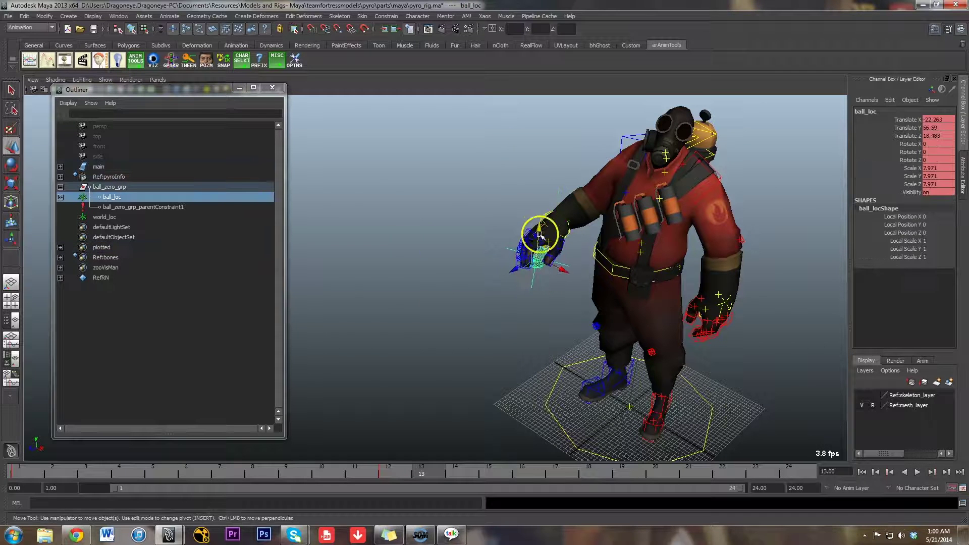
drag(539, 231, 541, 246)
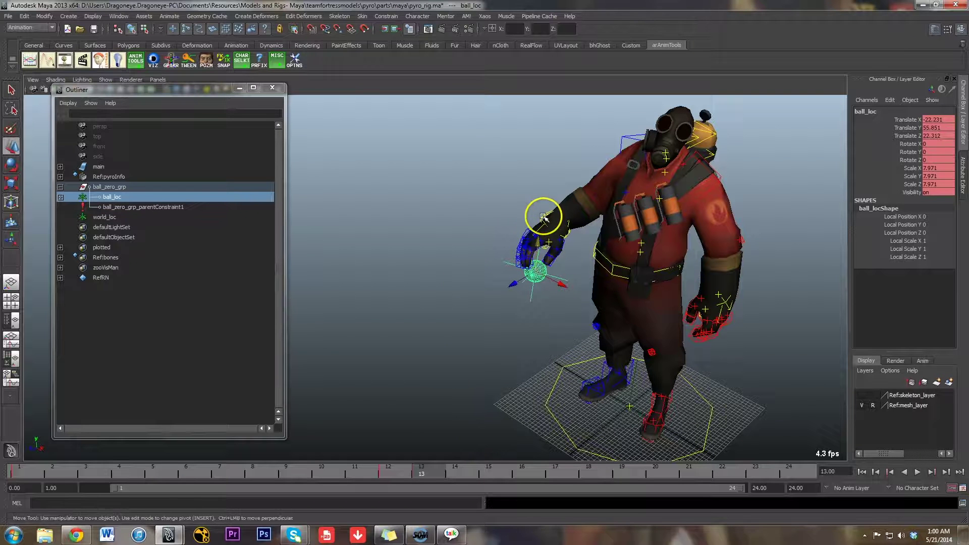
Step: At frame 13, raise the right IK hand control to a Translate Y of about 7.6 and rotate the right hand control slightly
click(558, 192)
key(e)
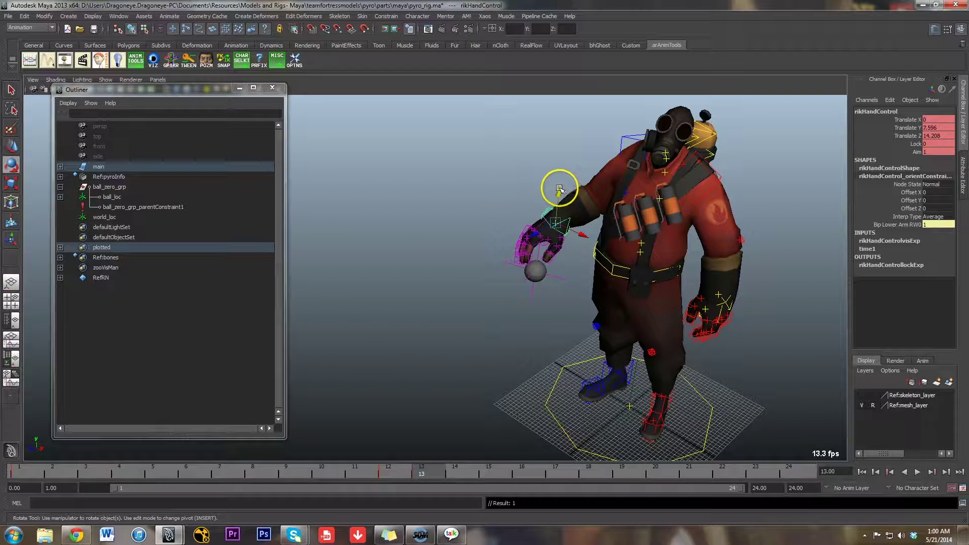
click(541, 223)
drag(538, 213, 515, 229)
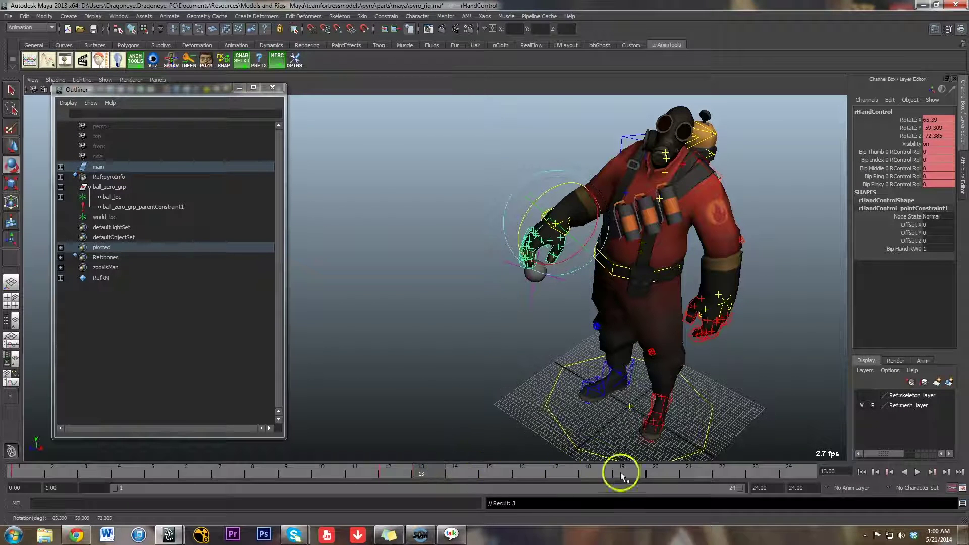
Step: At frame 24, raise the right IK hand control away from the ball and rotate the hand control to about -13.09, -65.54, 9.24
click(798, 473)
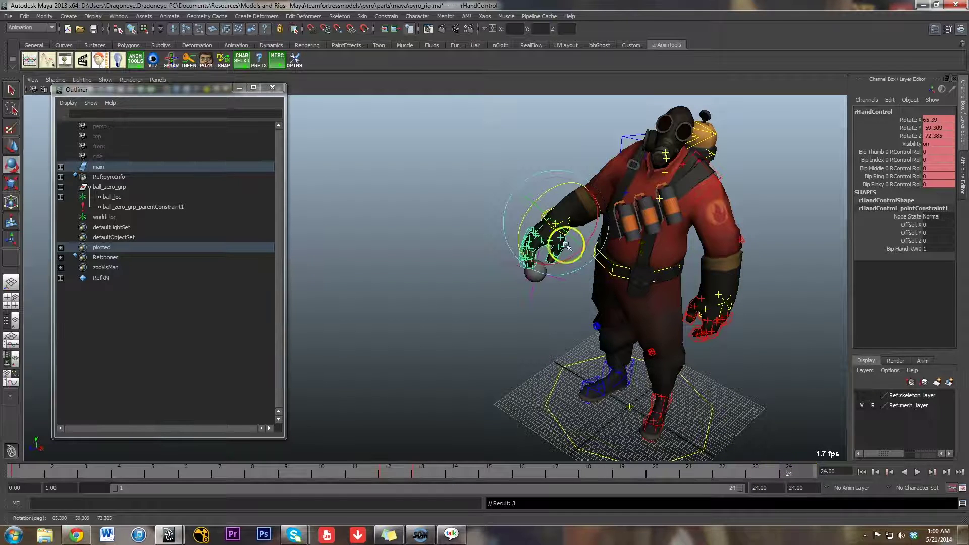
key(w)
click(547, 211)
drag(547, 210, 583, 202)
click(547, 203)
key(e)
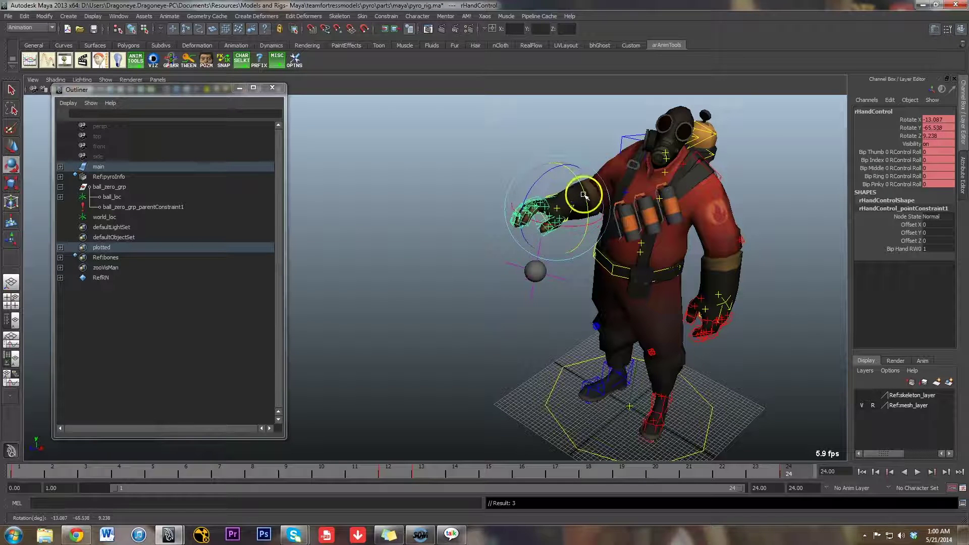
Step: At frame 24, lower ball_loc to the ground at about -21.96, 49.54, 55.00 and key its translation
click(536, 264)
key(w)
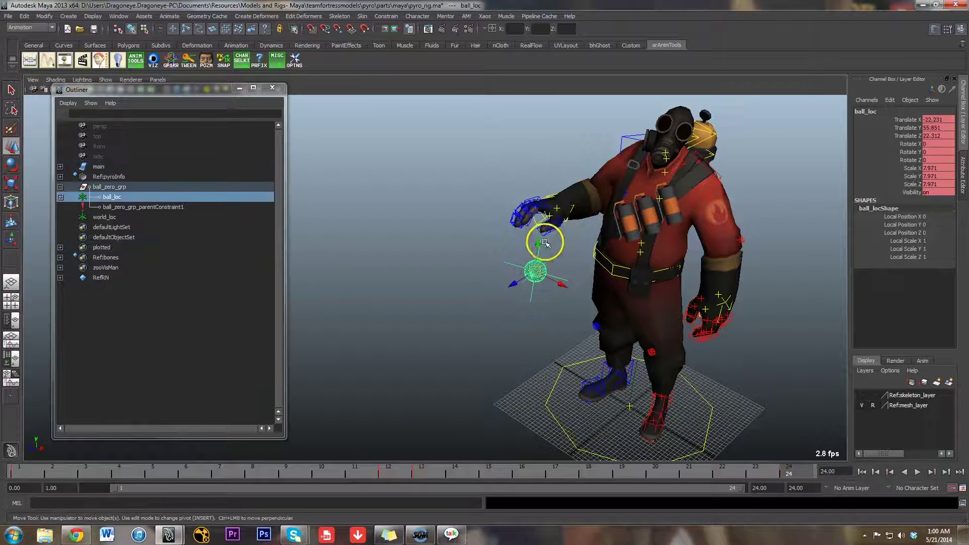
drag(538, 263, 538, 356)
key(shift+w)
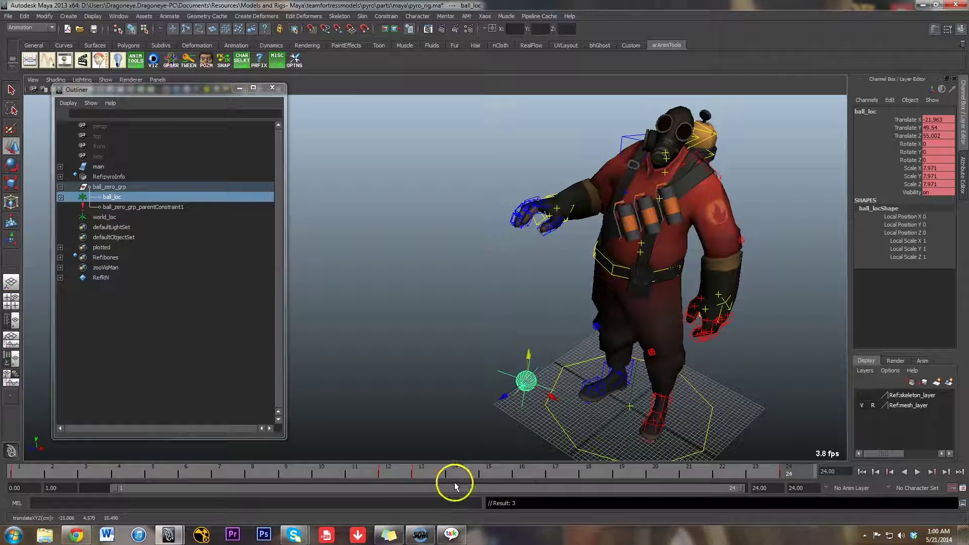
Step: Play back the animation to review the hand releasing the ball, and stop the playback
key(alt+v)
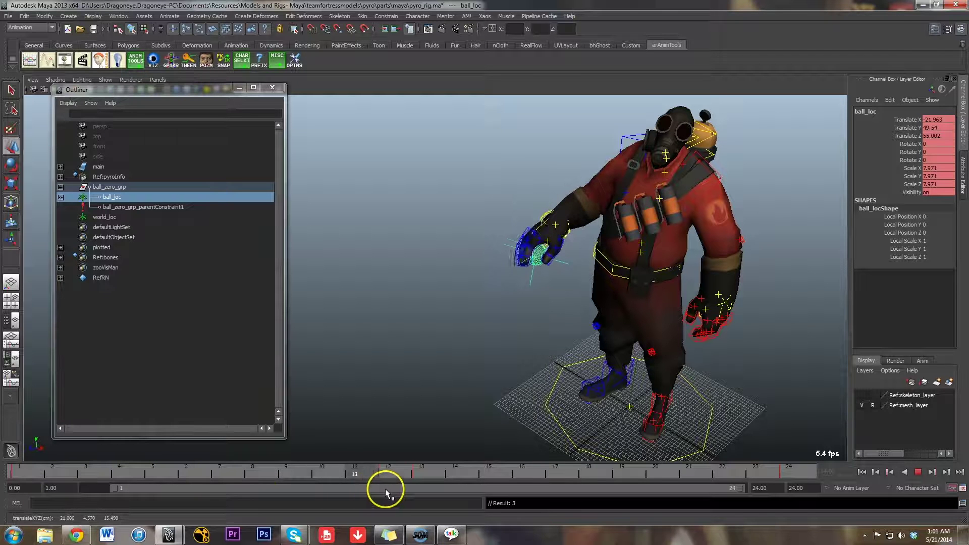
drag(394, 487, 24, 507)
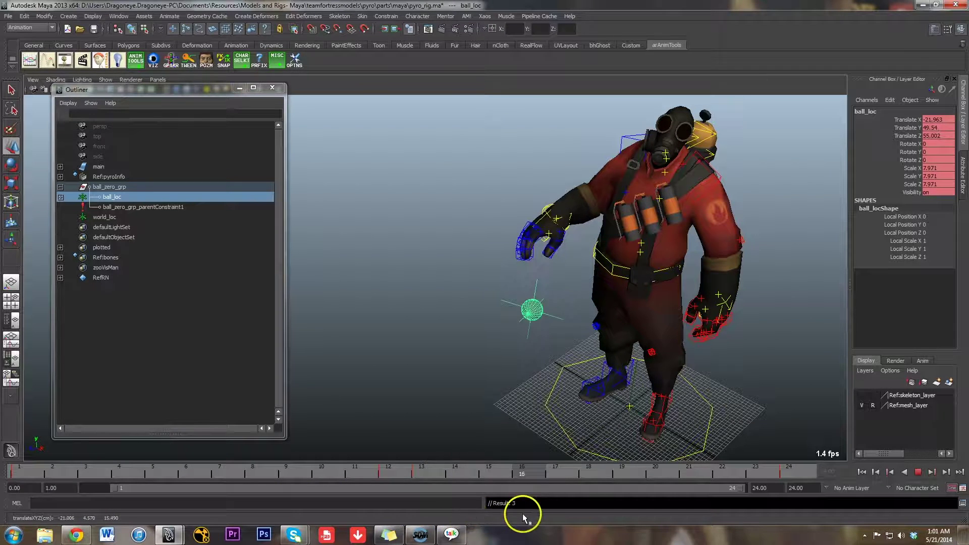
mouse_move(789, 511)
mouse_down()
mouse_move(397, 511)
mouse_move(774, 498)
mouse_move(401, 491)
mouse_move(759, 486)
mouse_move(725, 484)
mouse_move(467, 476)
mouse_move(137, 494)
mouse_move(15, 488)
mouse_up()
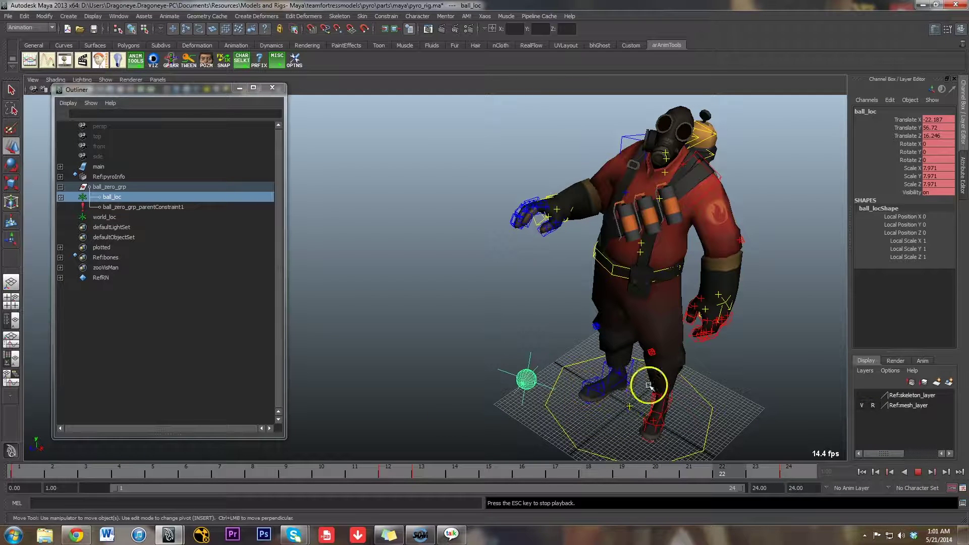
click(923, 475)
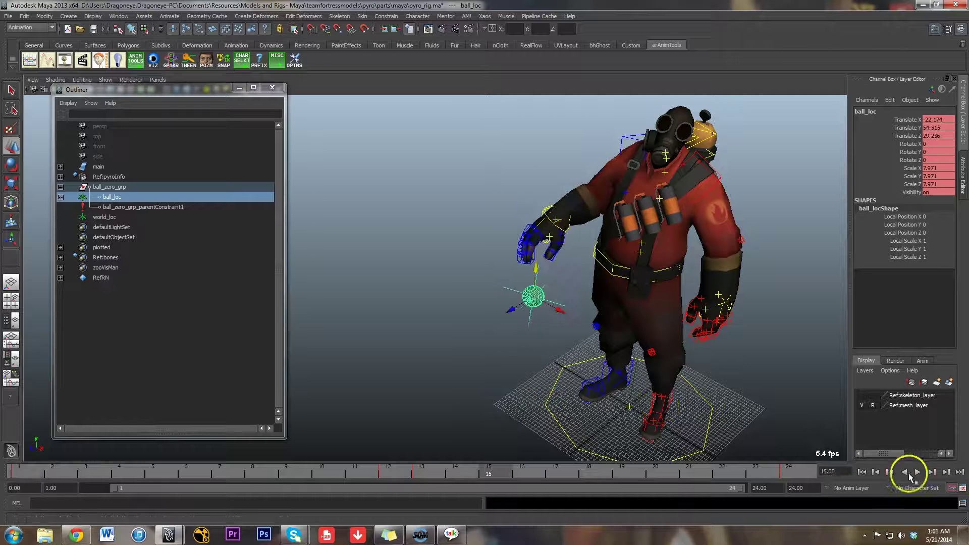
Step: Test moving world_loc forward at frame 15 to a Translate Z of about 4.78, and undo the move
click(635, 377)
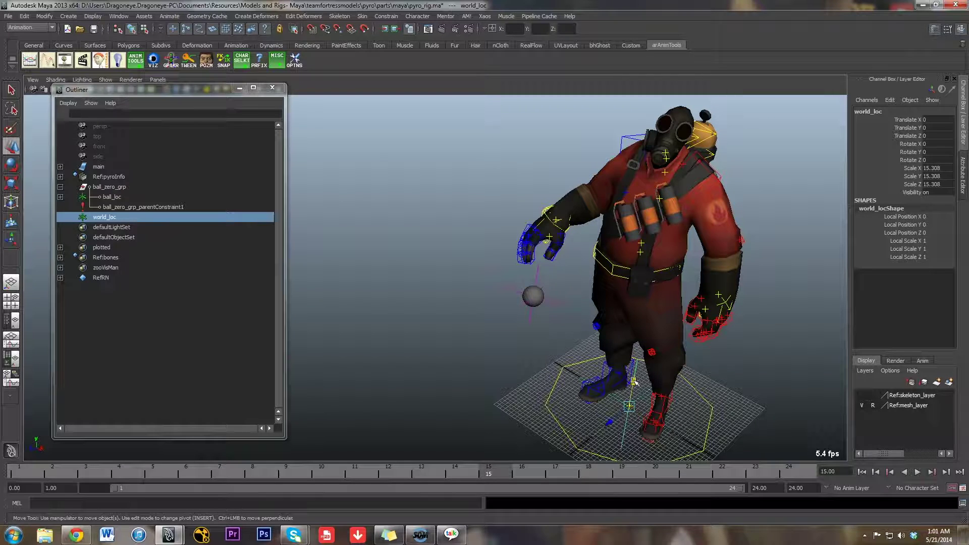
click(612, 407)
drag(482, 479, 467, 486)
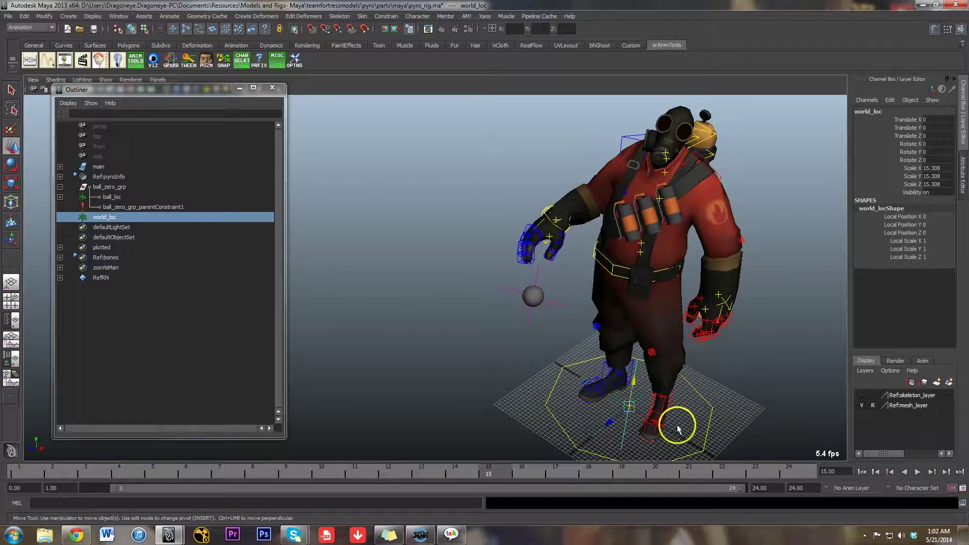
middle_click(611, 426)
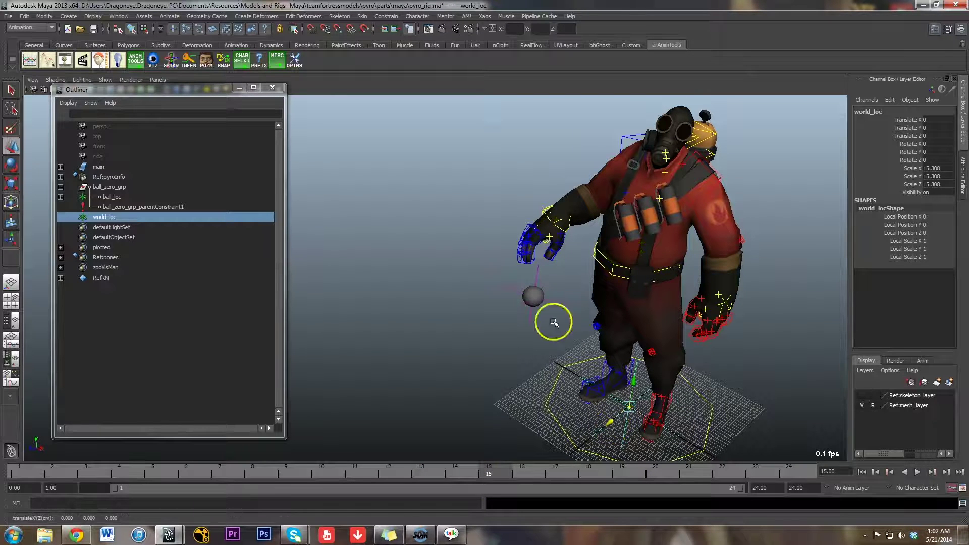
mouse_move(612, 419)
middle_down()
mouse_move(555, 453)
mouse_move(631, 408)
mouse_move(589, 435)
mouse_move(601, 432)
middle_up()
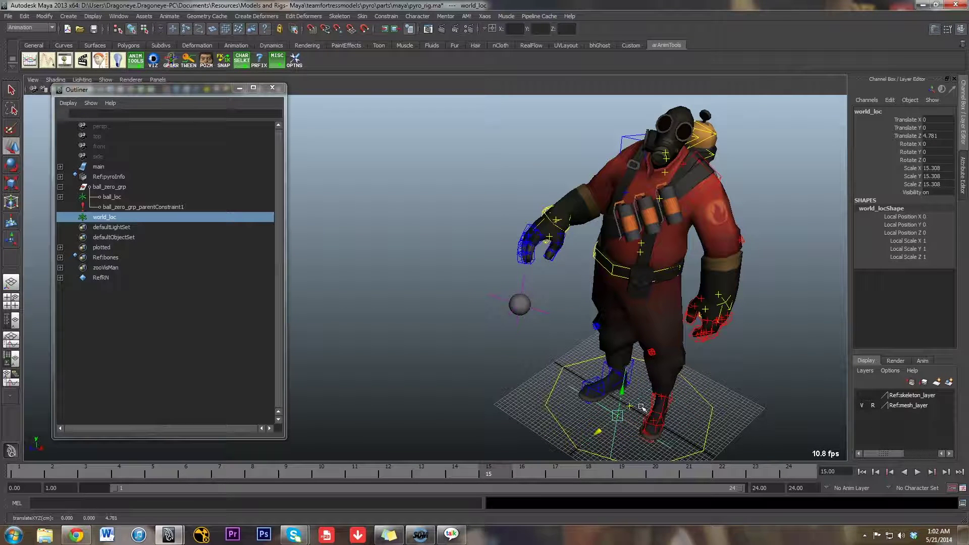
key(ctrl+z)
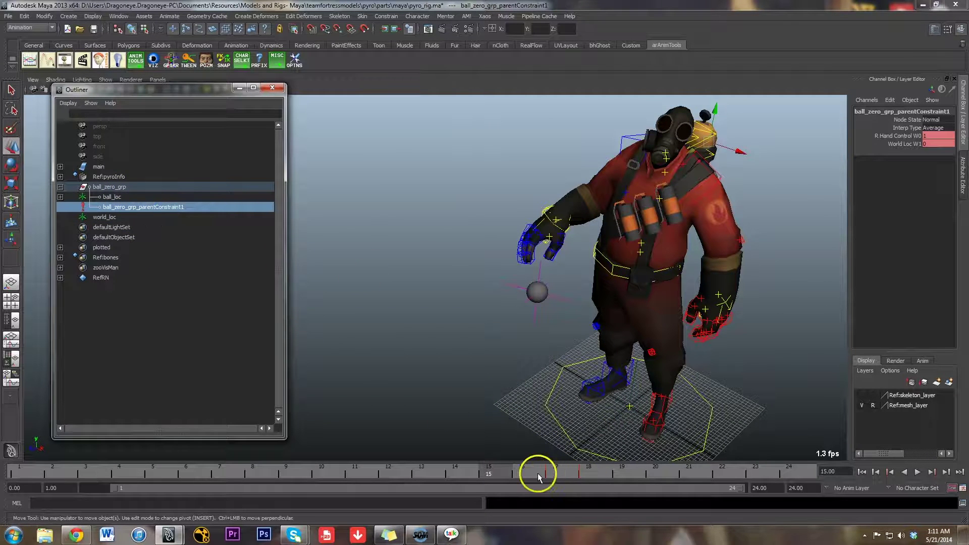
Step: Slide the parent constraint's weight keys from frames 17 and 18 back to frames 12 and 13, and play back the release
shift+drag(538, 474, 603, 471)
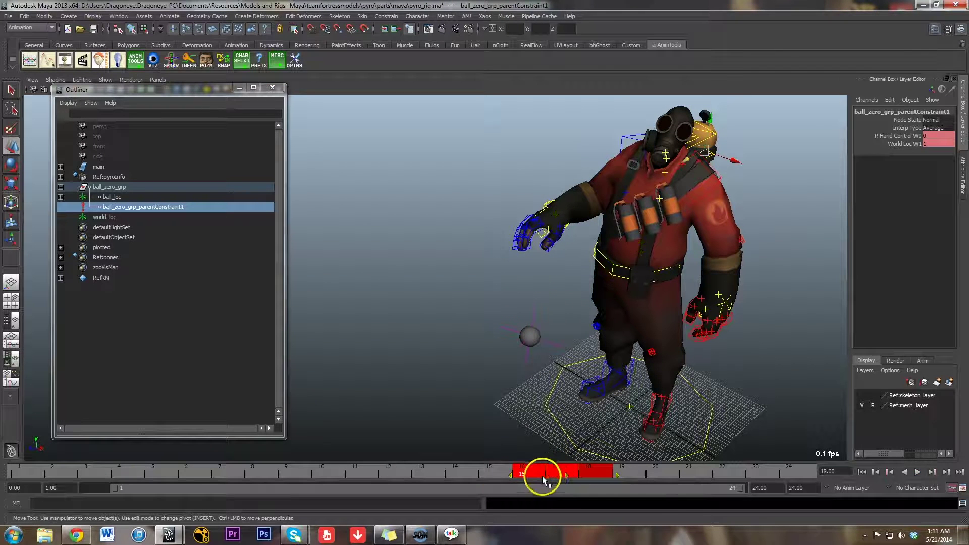
drag(543, 479, 398, 474)
drag(311, 469, 447, 479)
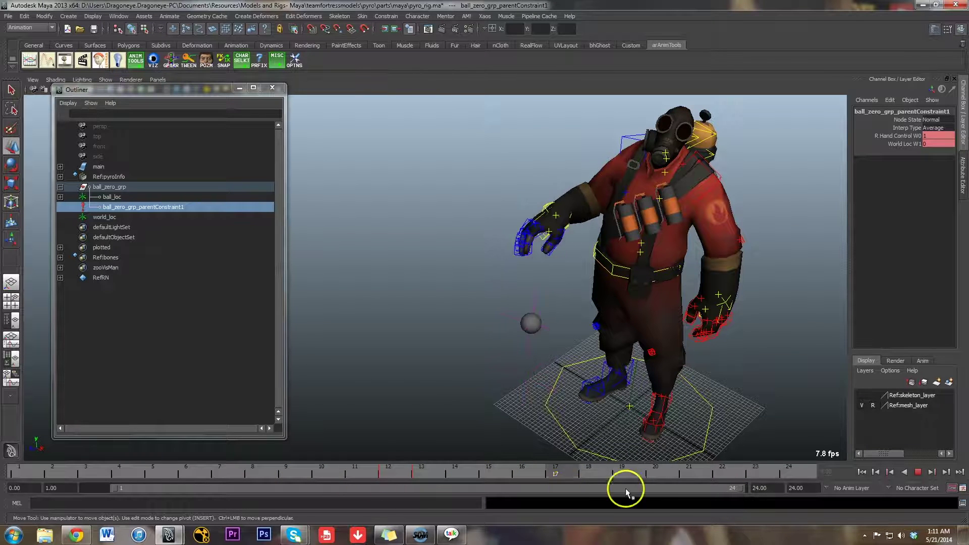
key(Escape)
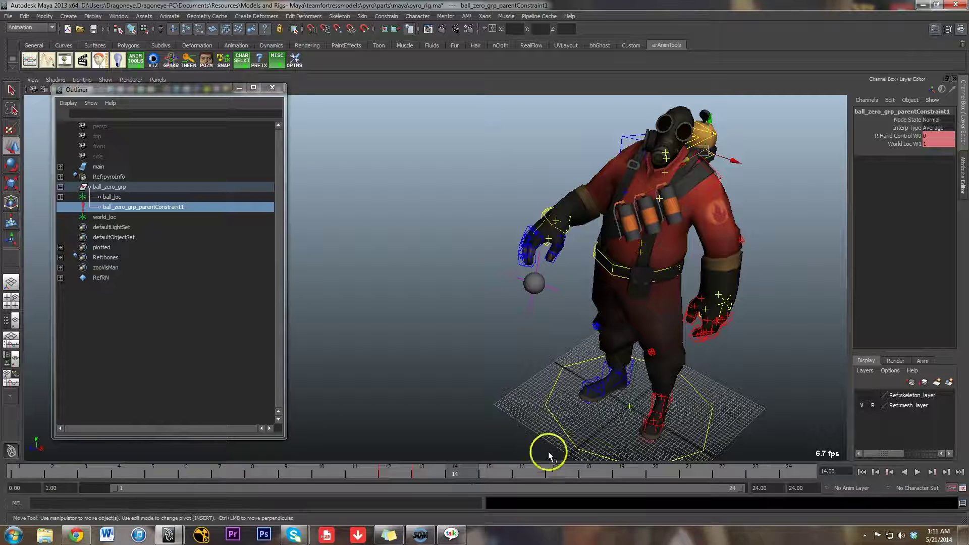
key(alt+v)
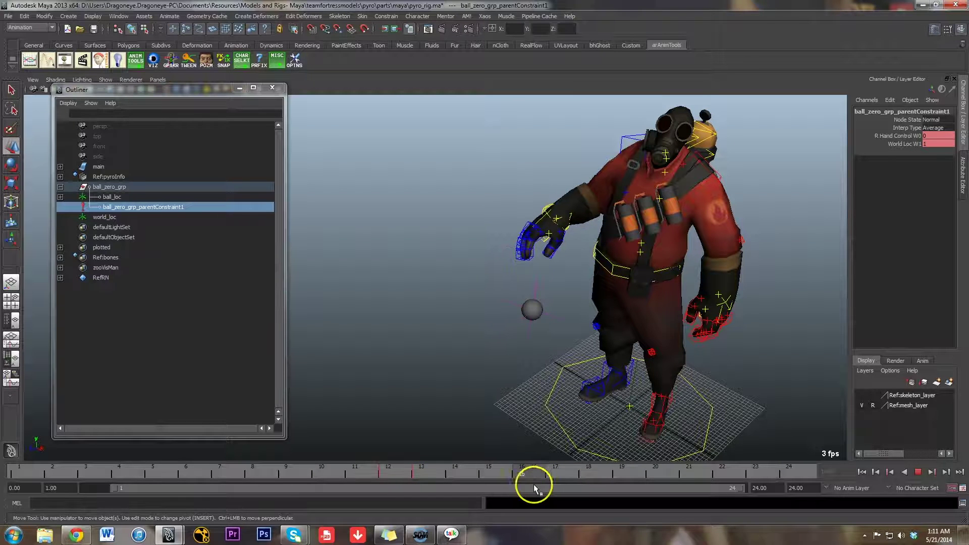
click(390, 477)
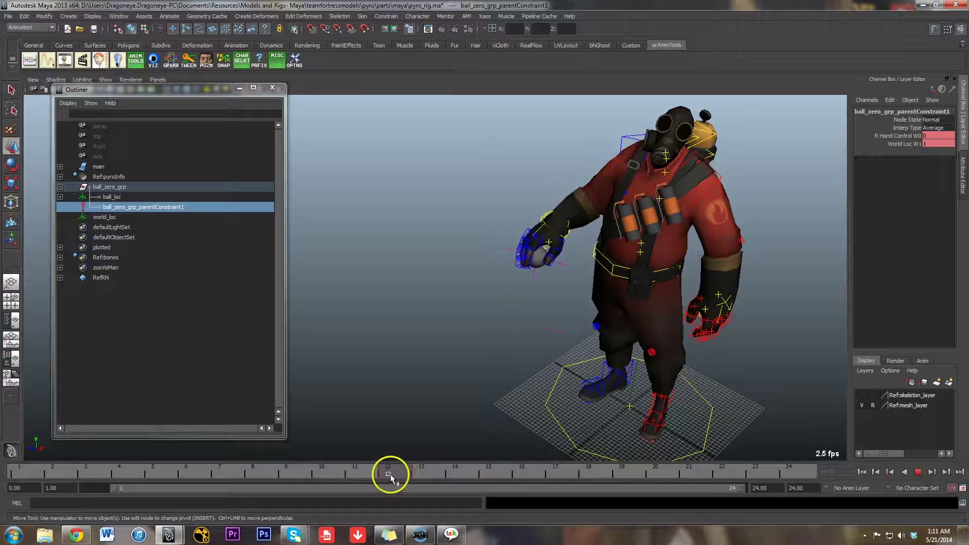
Step: Select the right hand controls, ball_loc and the parent constraint together, and slide their frame 12 and 13 keys to frames 15 and 16
click(560, 227)
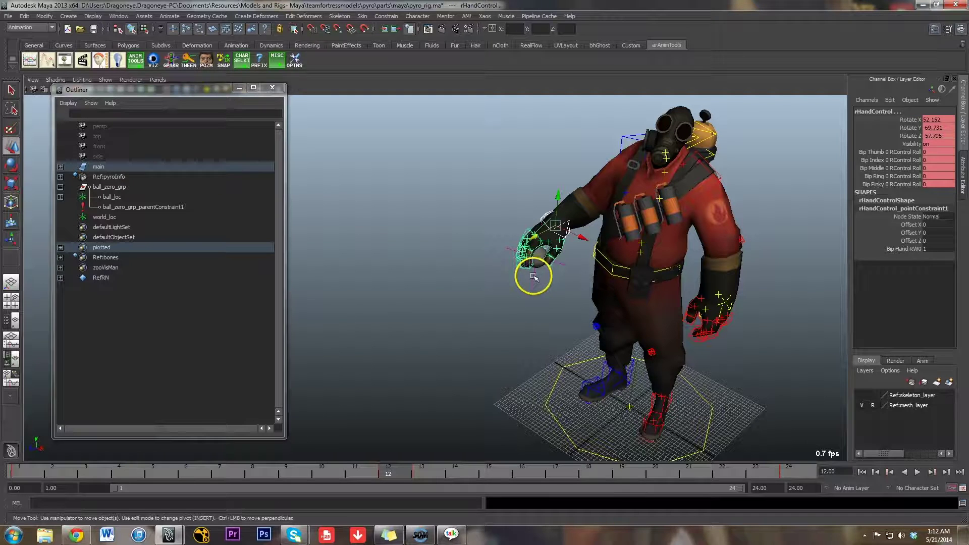
click(534, 276)
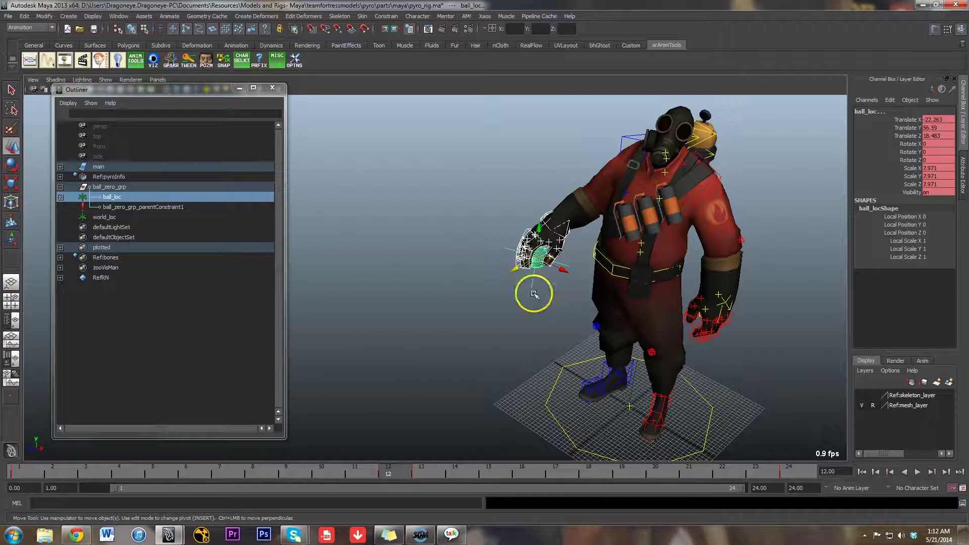
ctrl+click(174, 207)
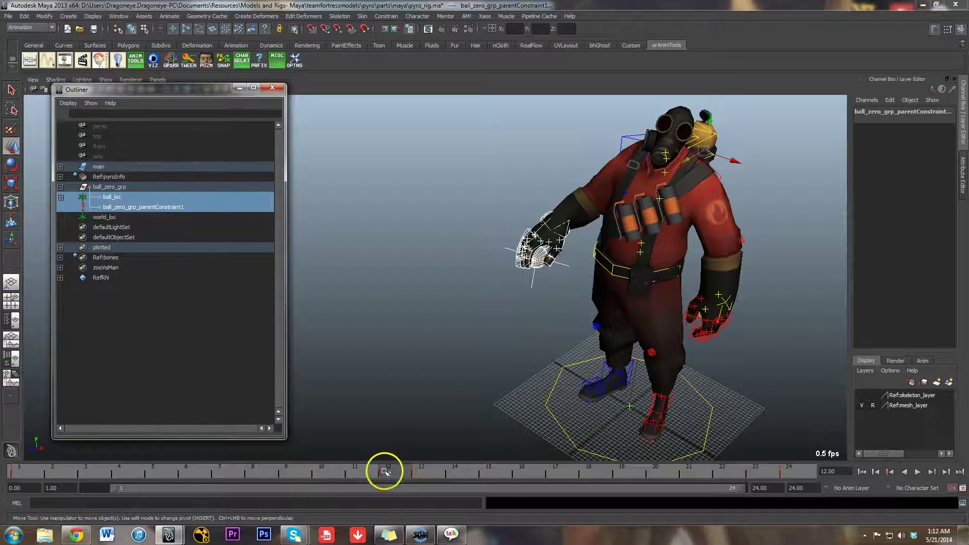
shift+click(398, 473)
shift+drag(435, 477, 519, 478)
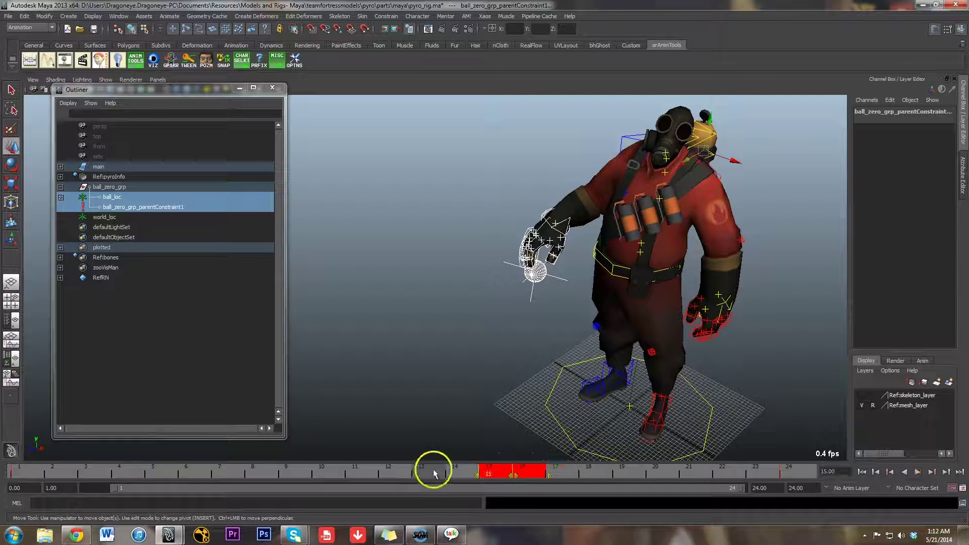
drag(433, 473, 471, 486)
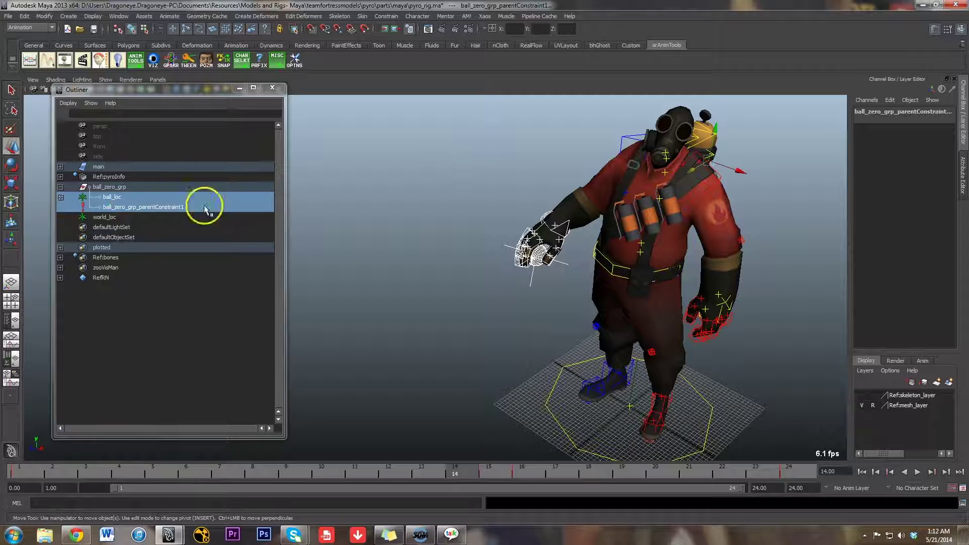
Step: Display the Custom shelf's tools
click(640, 48)
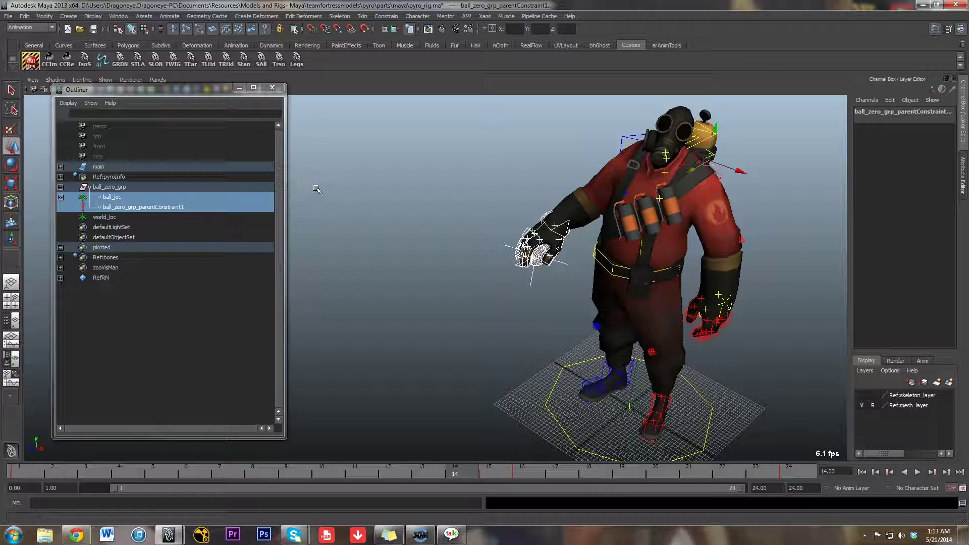
click(408, 290)
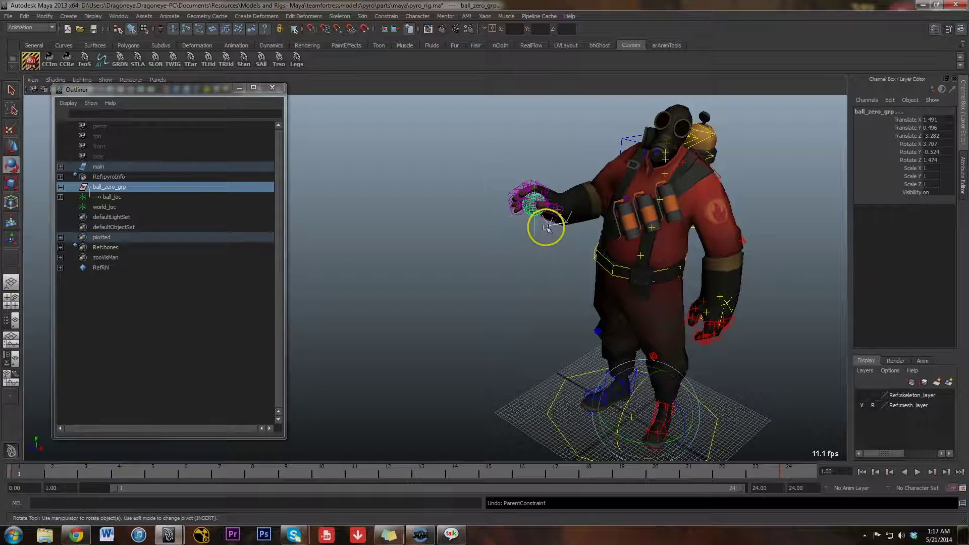
Step: Parent-constrain ball_zero_grp to the right hand control at frame 1
click(555, 230)
click(550, 205)
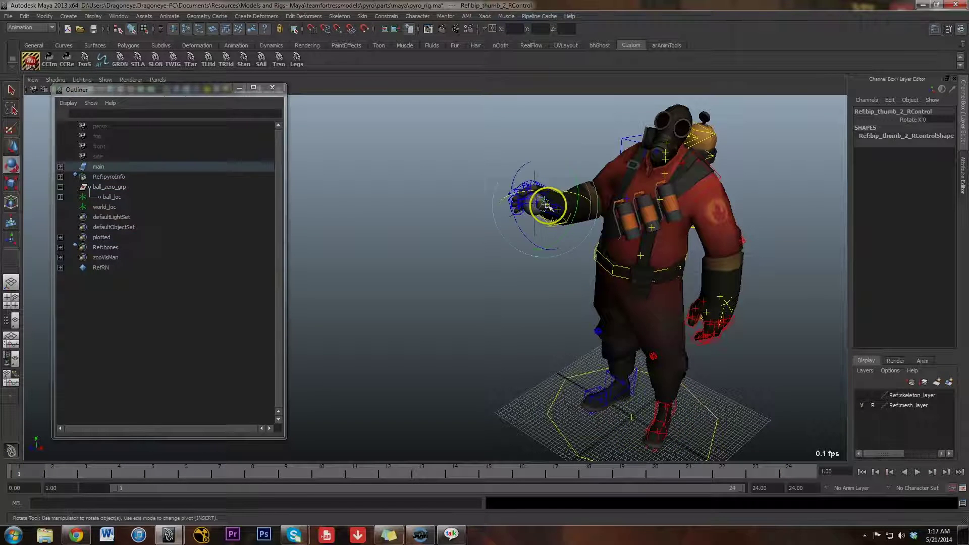
click(553, 170)
click(542, 216)
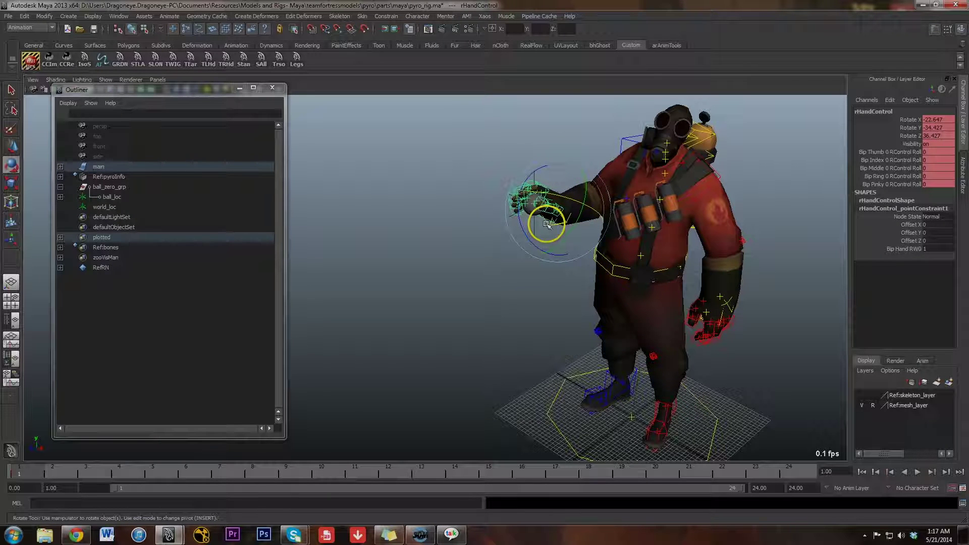
click(123, 188)
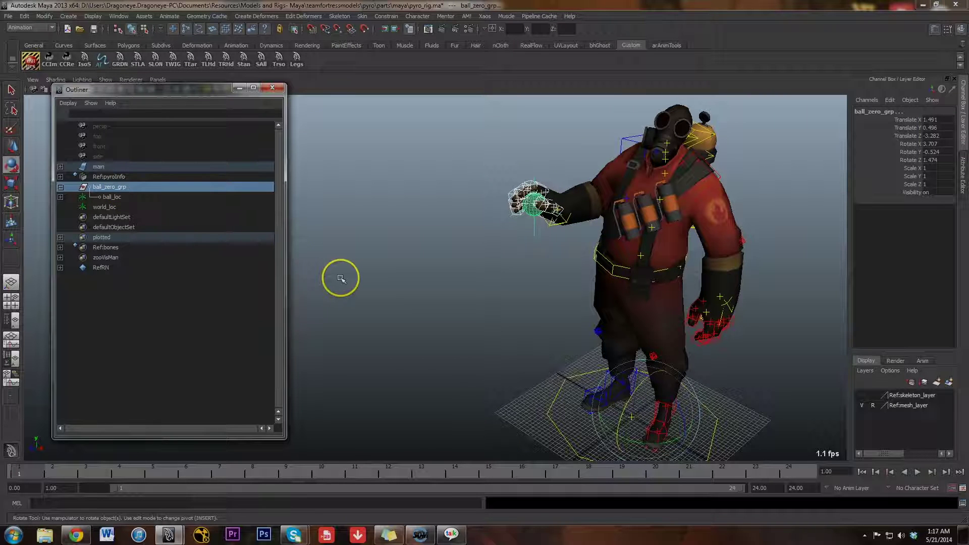
key(g)
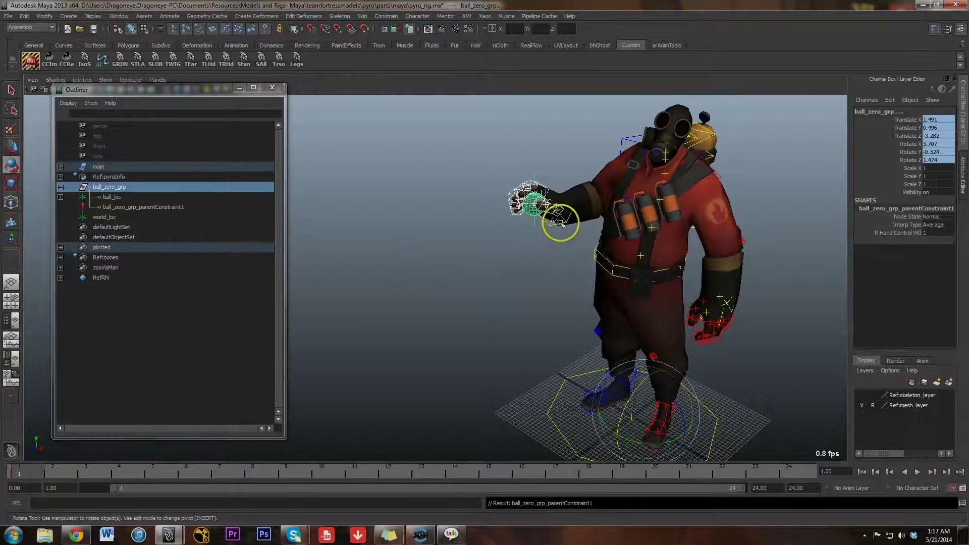
Step: Test the new constraint by rotating the right hand control at frame 1, and undo the rotation
click(548, 219)
drag(523, 231, 520, 190)
key(ctrl+z)
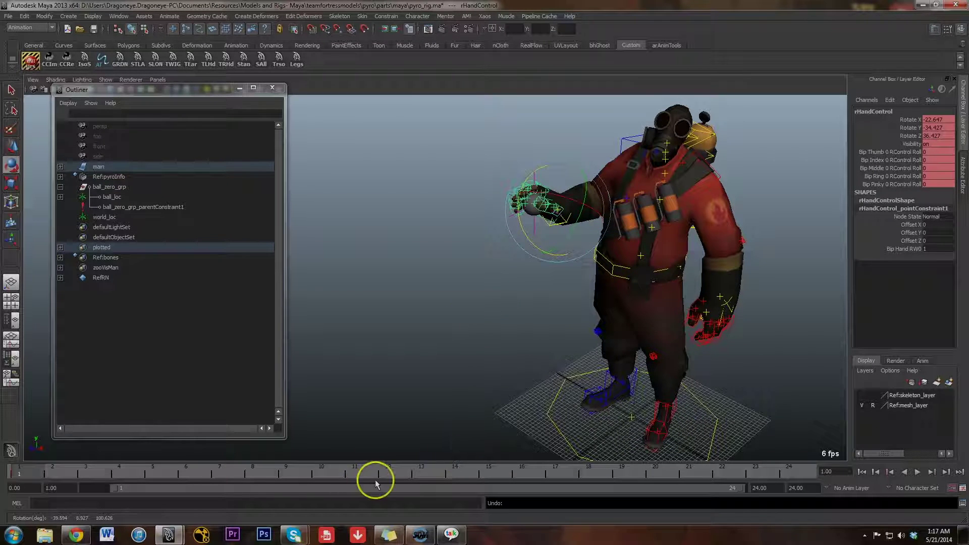
Step: At frame 12, move the right IK hand control in front of the waist to about 12.24, 11.31, 20.35
click(393, 475)
click(562, 210)
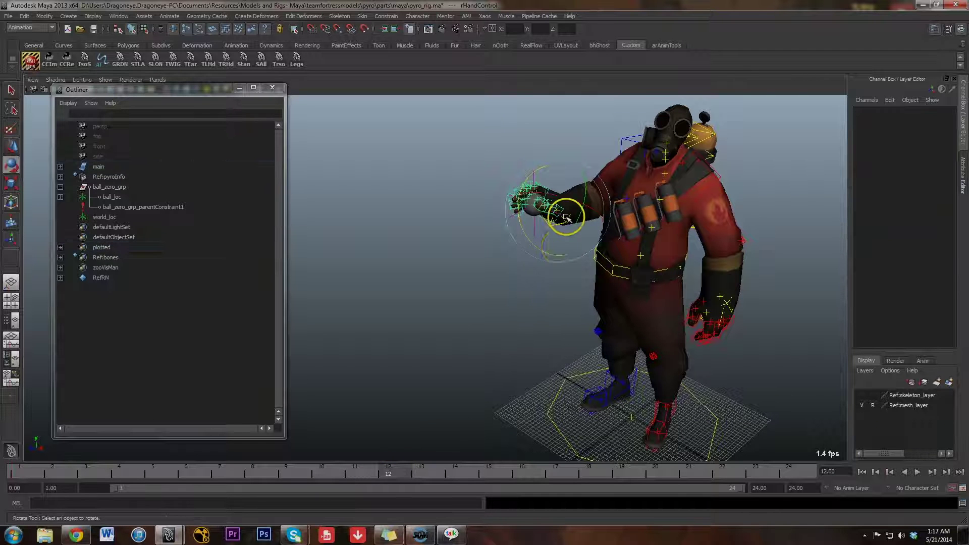
click(588, 238)
key(w)
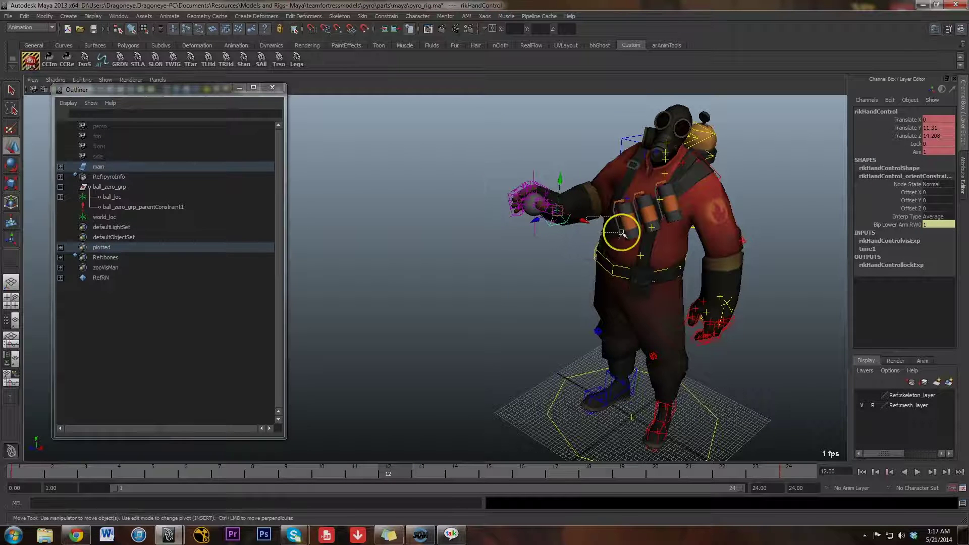
click(620, 234)
click(598, 219)
drag(599, 218, 612, 249)
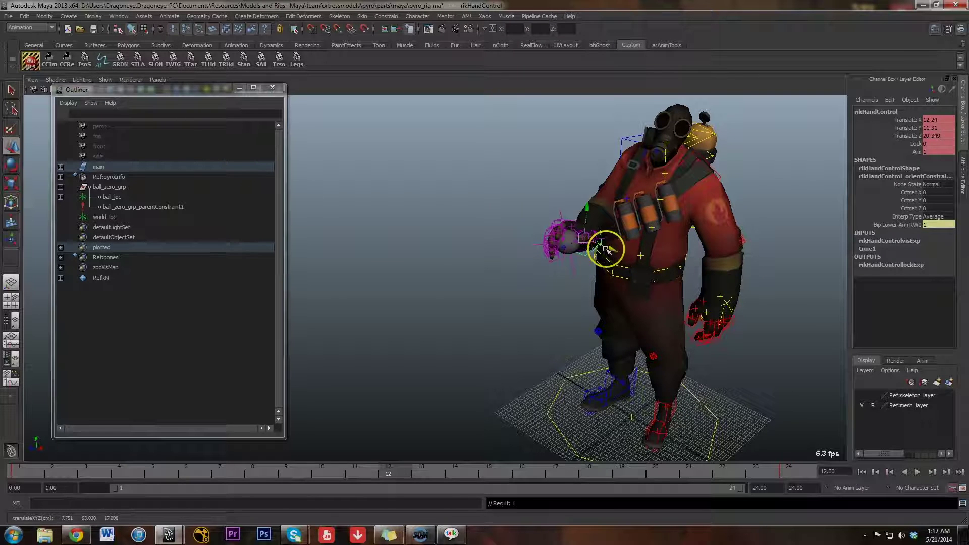
Step: At frame 12, bring the left IK hand control across the body to meet the ball in the right hand
click(730, 299)
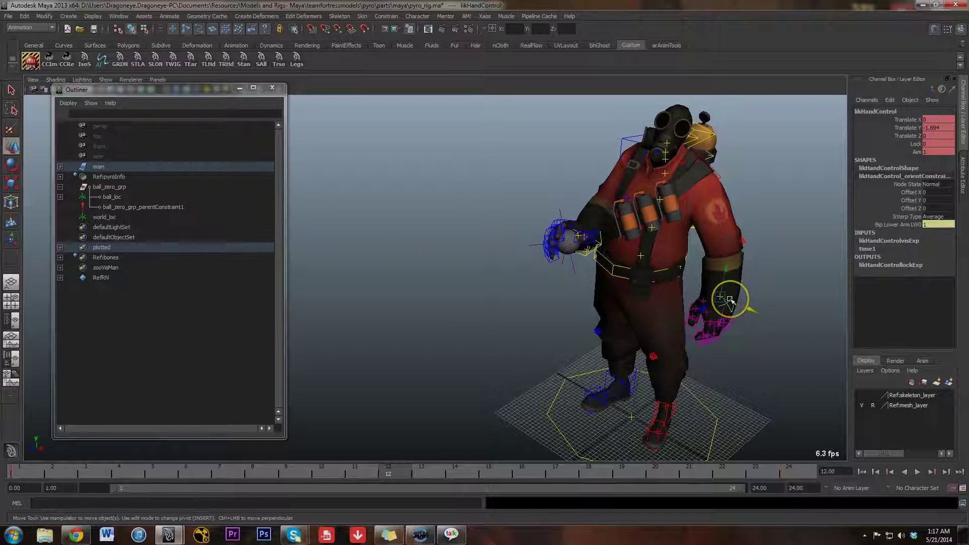
drag(750, 309, 575, 274)
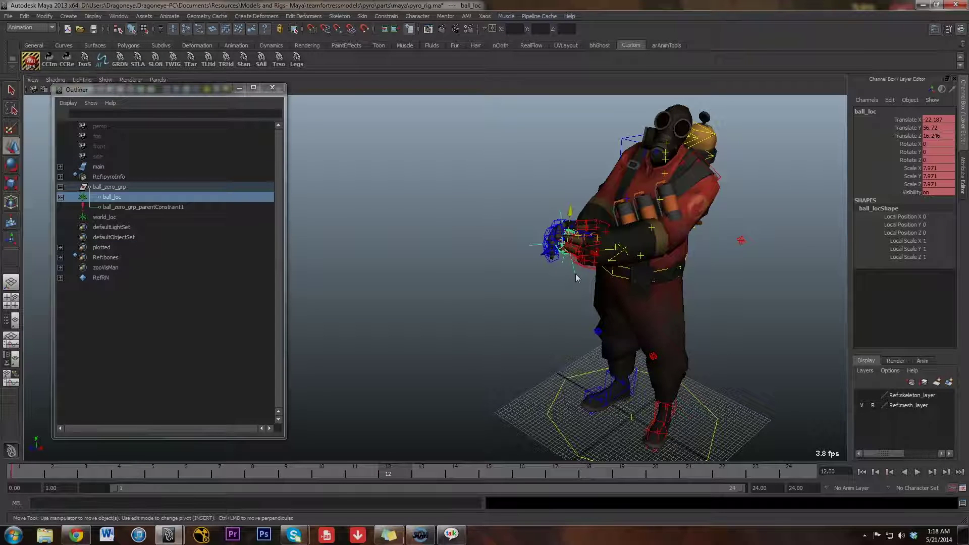
Step: Set a key on the left hand control at frame 12 for the hand-off pose
key(Return)
click(145, 206)
click(588, 212)
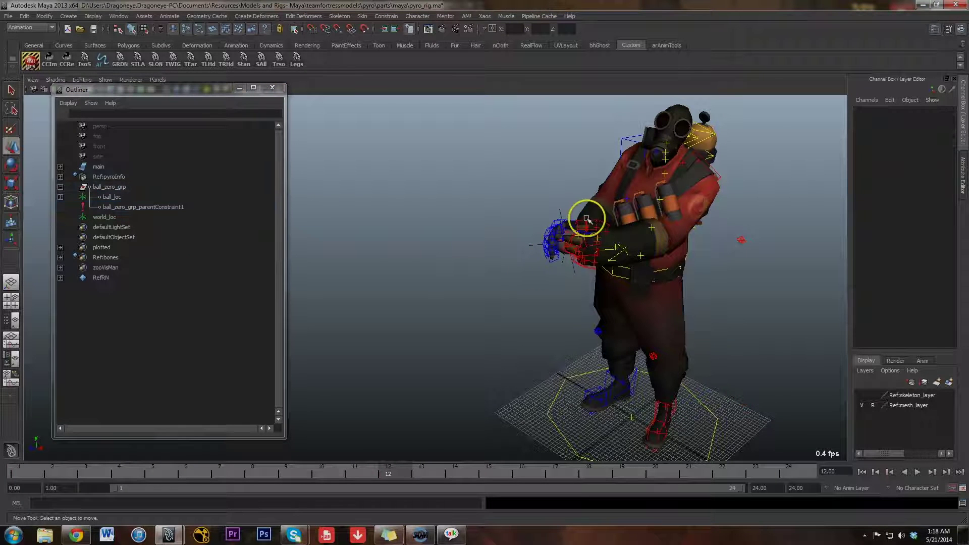
click(623, 246)
click(604, 248)
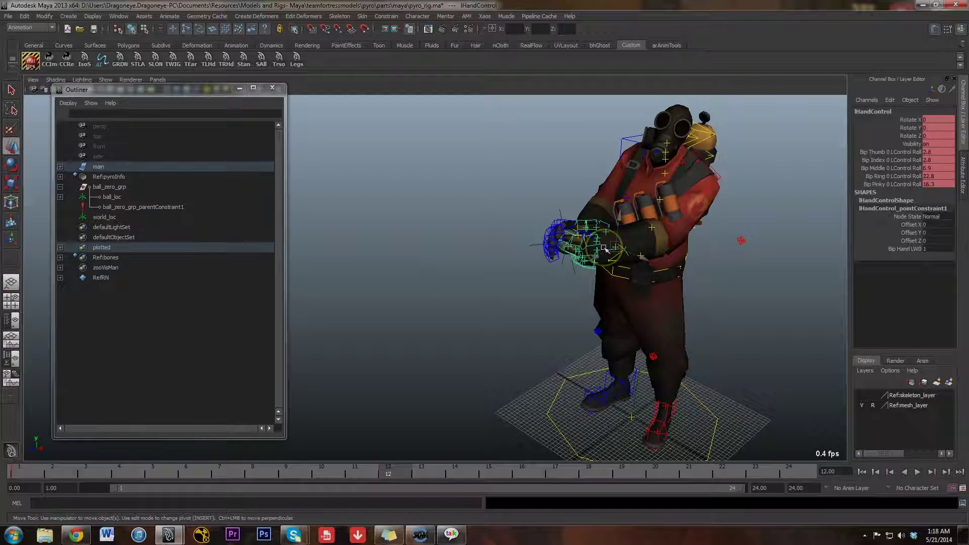
key(s)
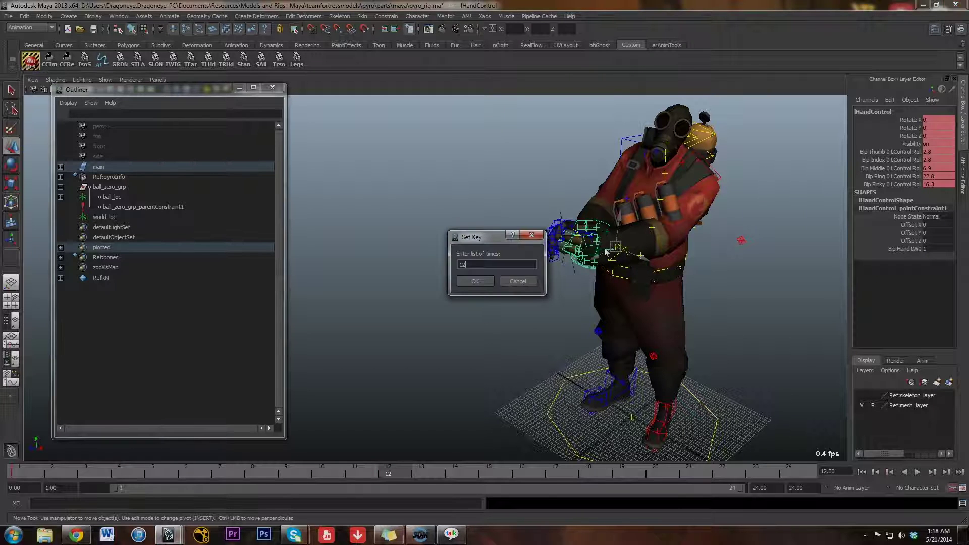
key(Return)
click(611, 256)
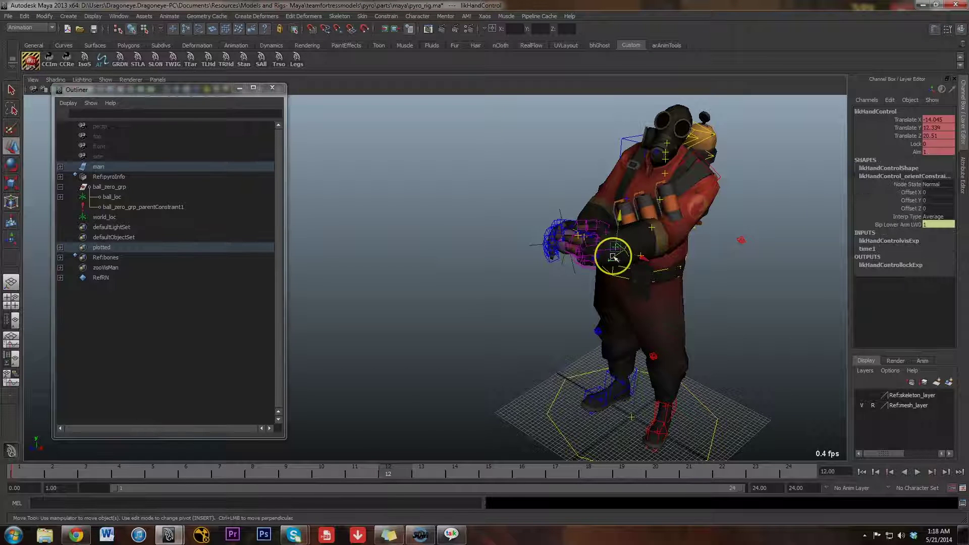
Step: At frame 13, add a parent constraint from the left hand control to ball_zero_grp
alt+drag(573, 216, 579, 244)
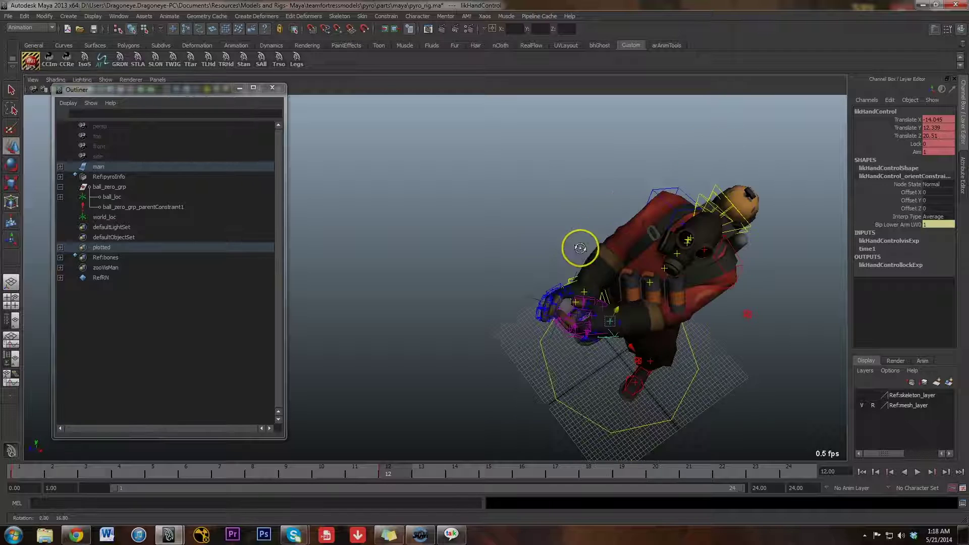
click(583, 279)
click(574, 283)
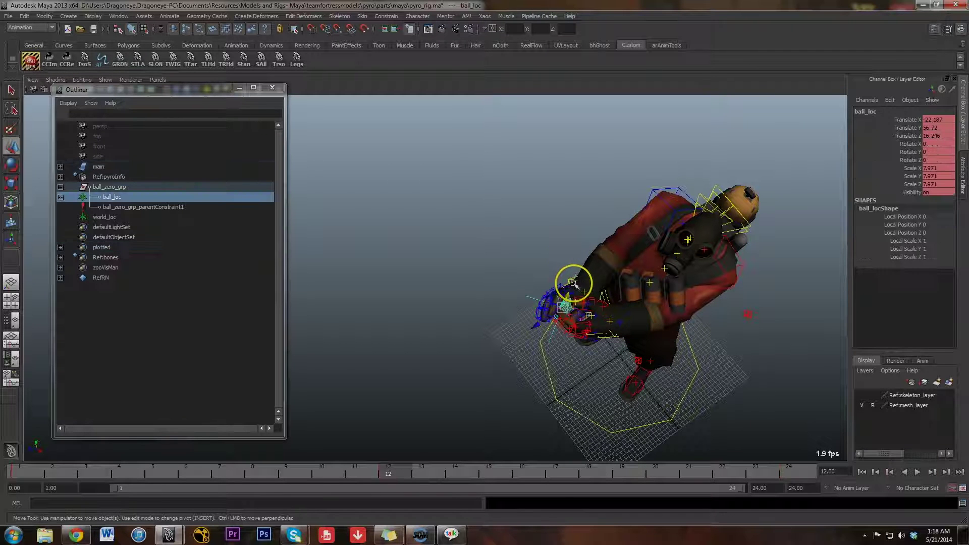
alt+drag(557, 326, 589, 269)
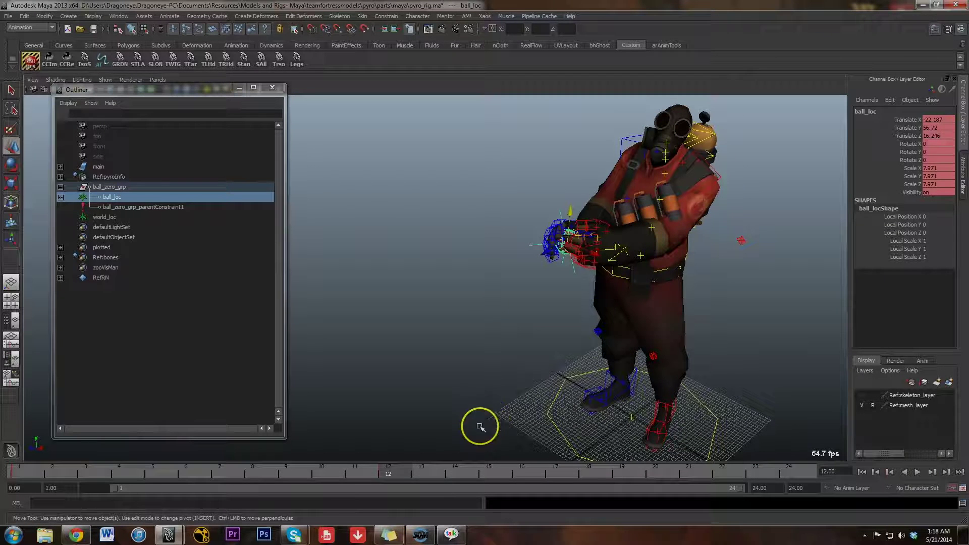
click(428, 472)
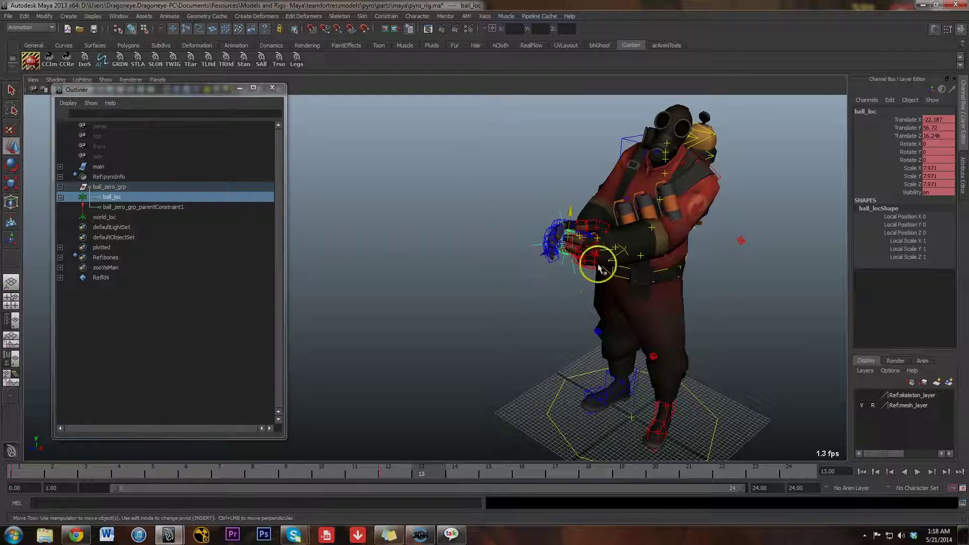
click(604, 267)
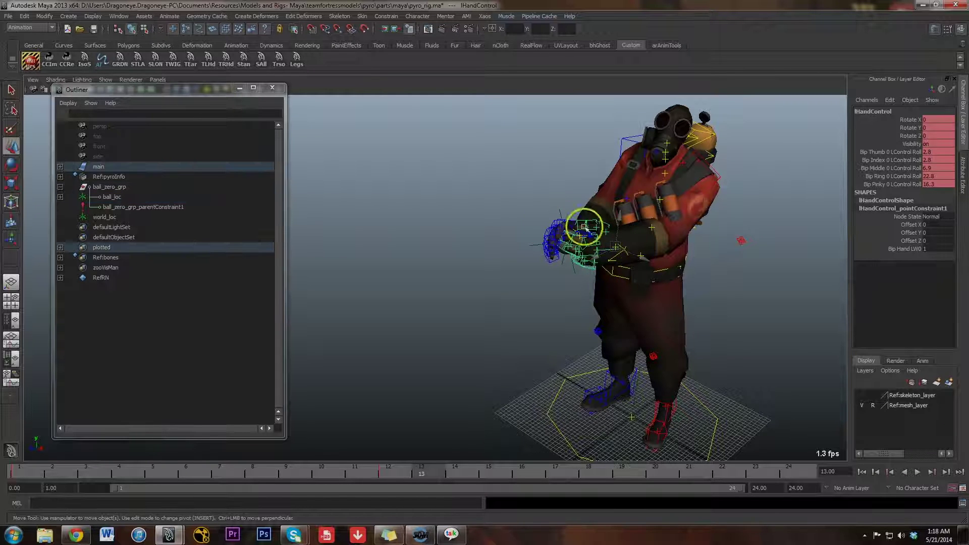
click(118, 187)
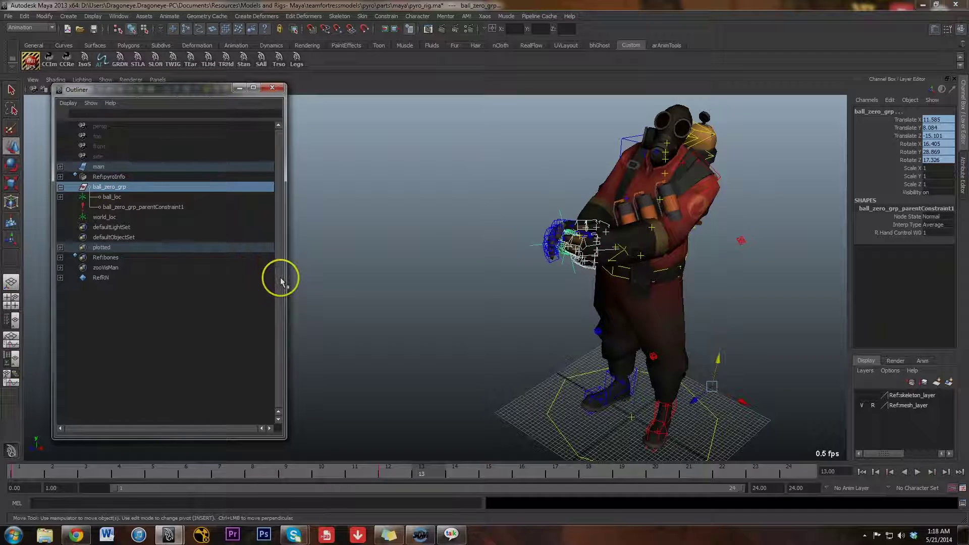
key(shift+p)
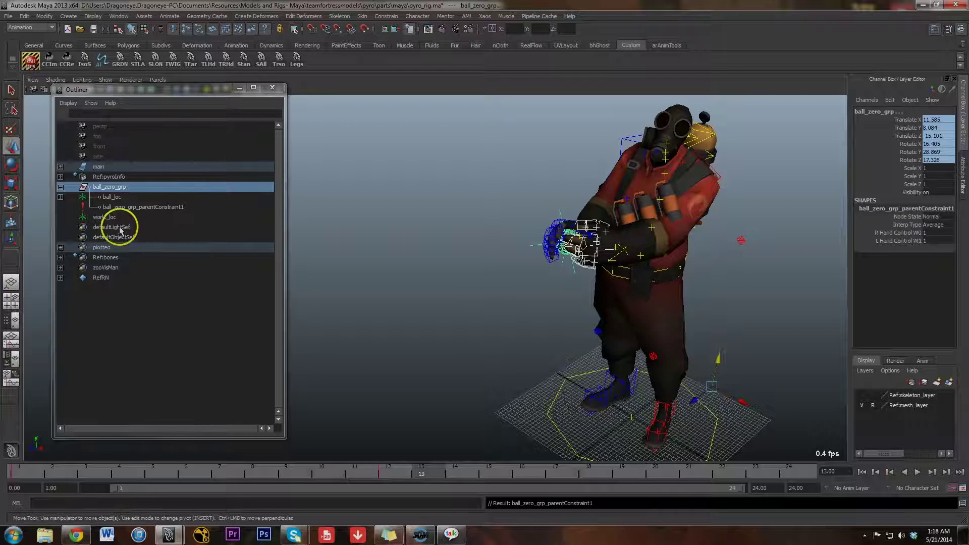
Step: Key both hand weights of ball_zero_grp_parentConstraint1 at frames 12 and 13
click(139, 207)
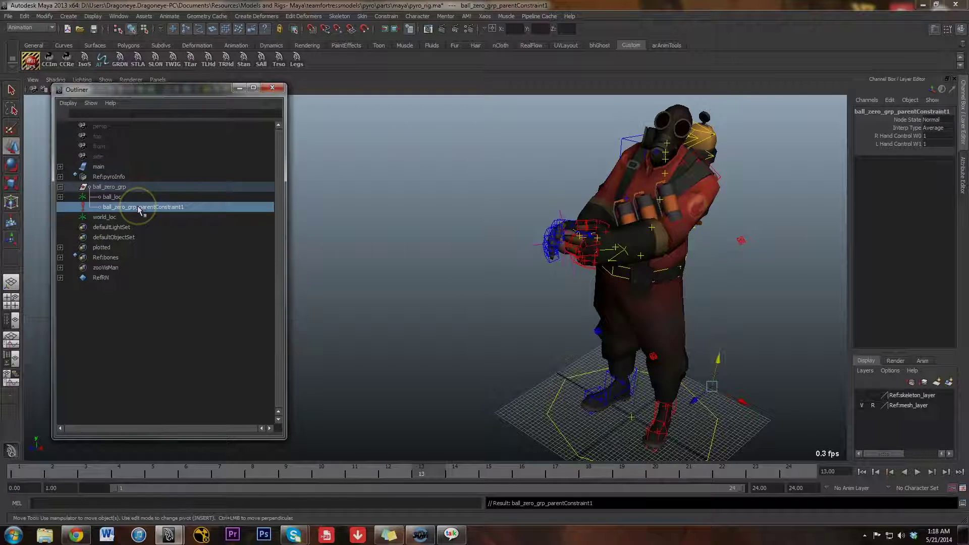
click(396, 470)
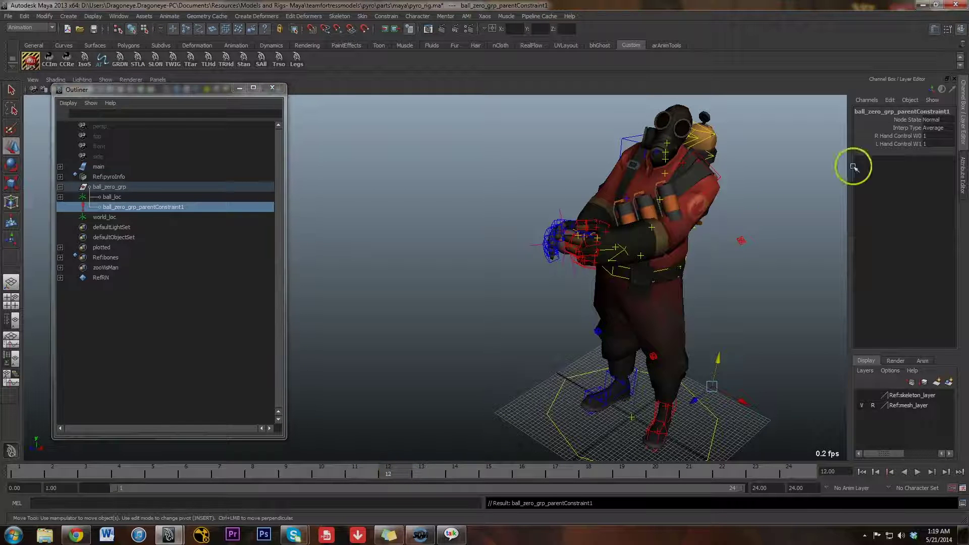
drag(903, 135, 906, 144)
right_click(905, 143)
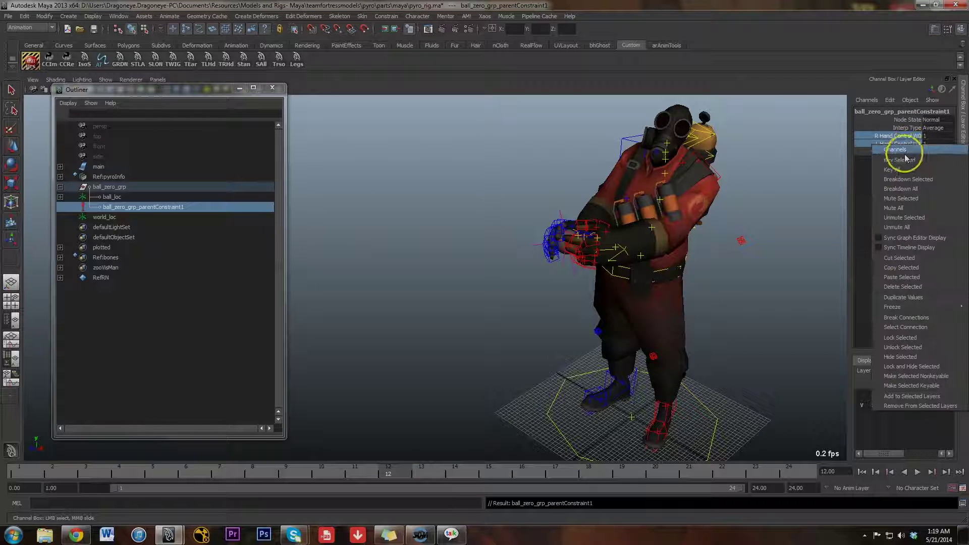
click(905, 158)
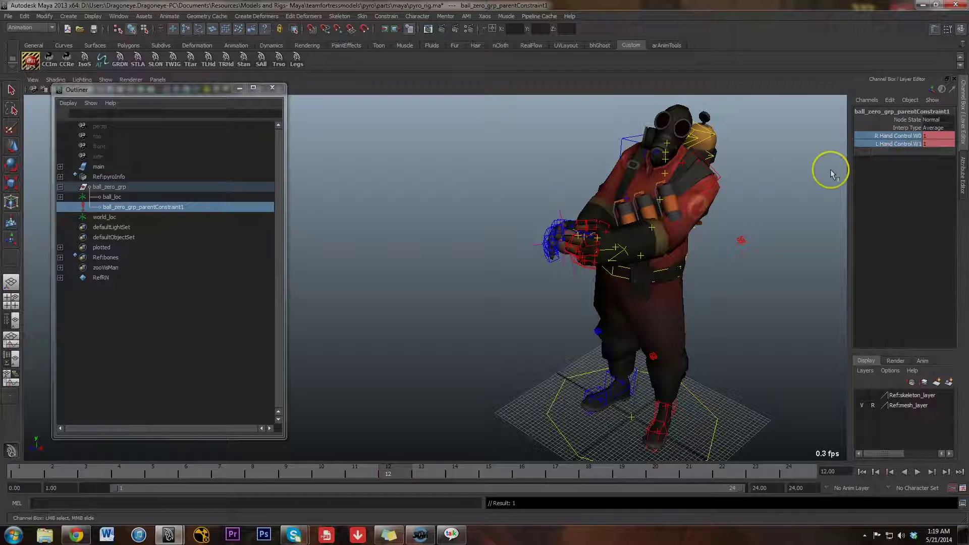
click(419, 471)
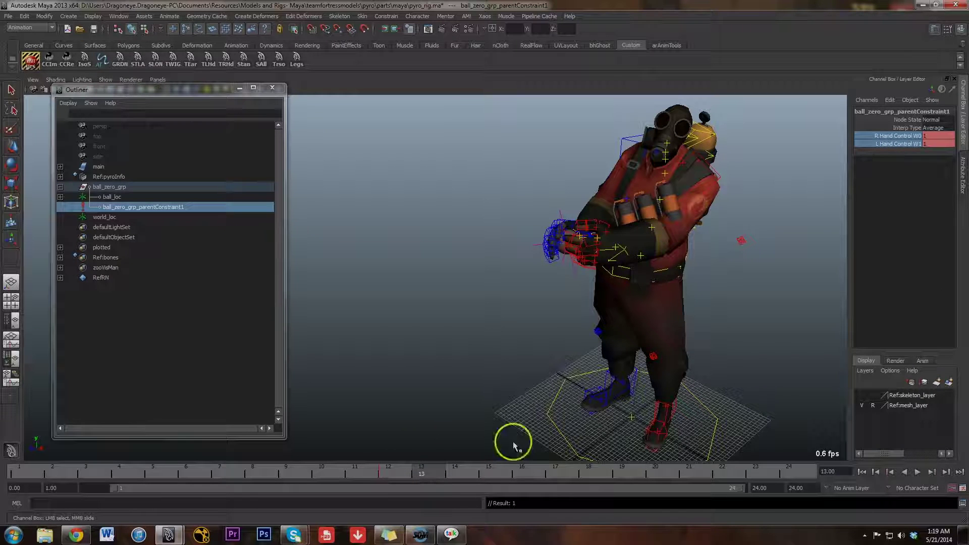
right_click(906, 147)
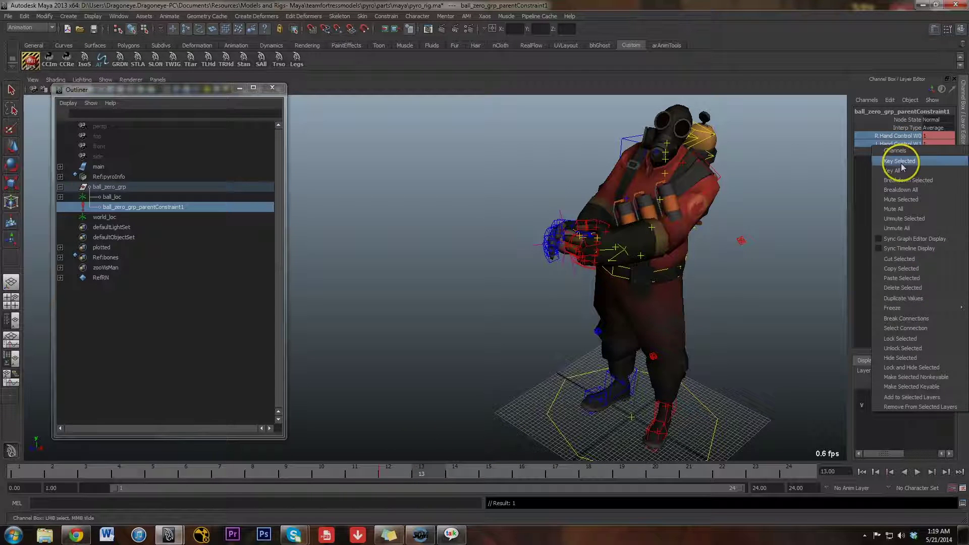
click(902, 160)
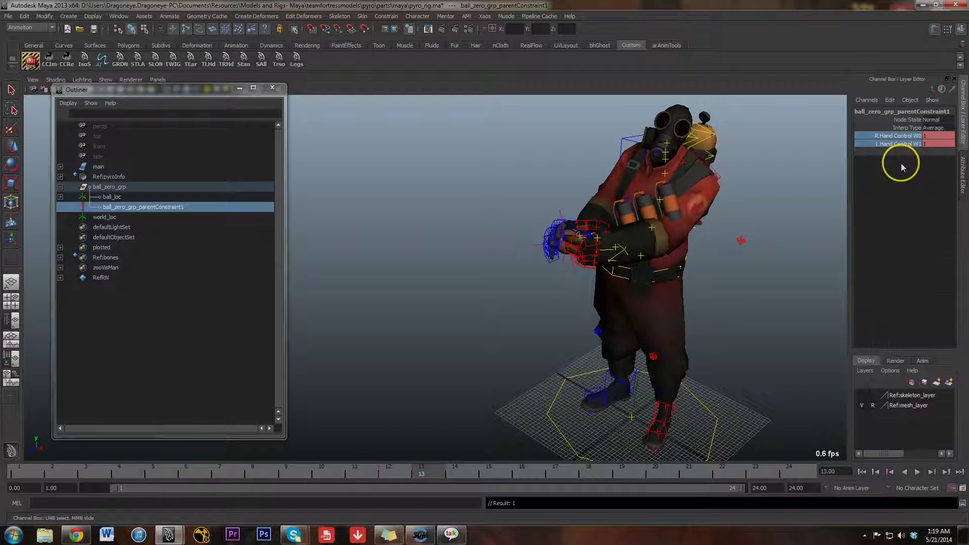
Step: Set the constraint's L Hand Control W1 to 0 at frame 12 and its R Hand Control W0 to 0 at frame 13
click(392, 476)
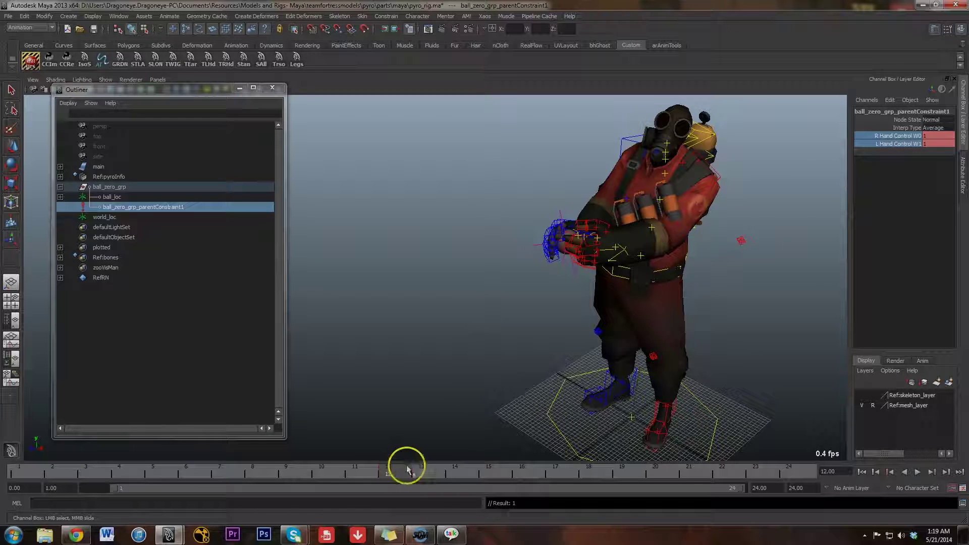
double_click(936, 144)
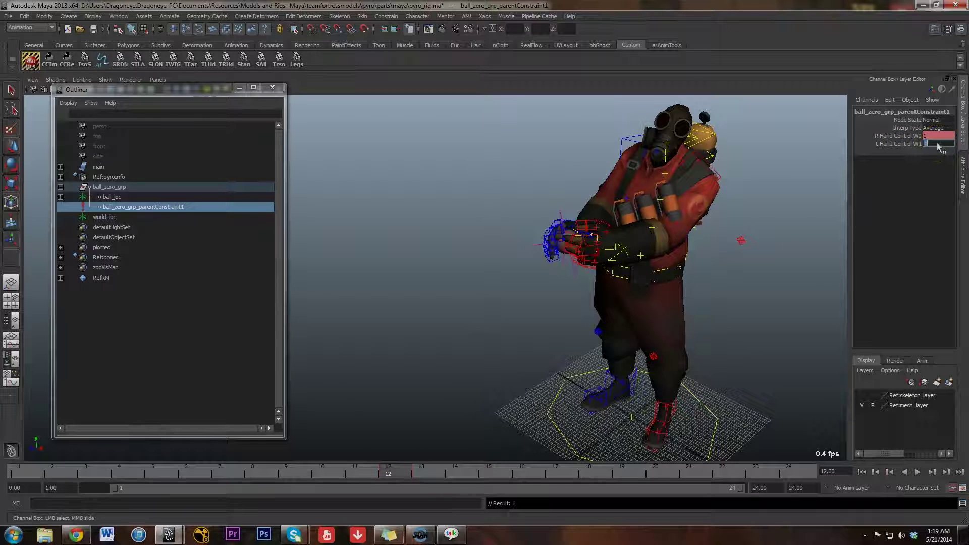
text(0)
click(917, 143)
click(422, 470)
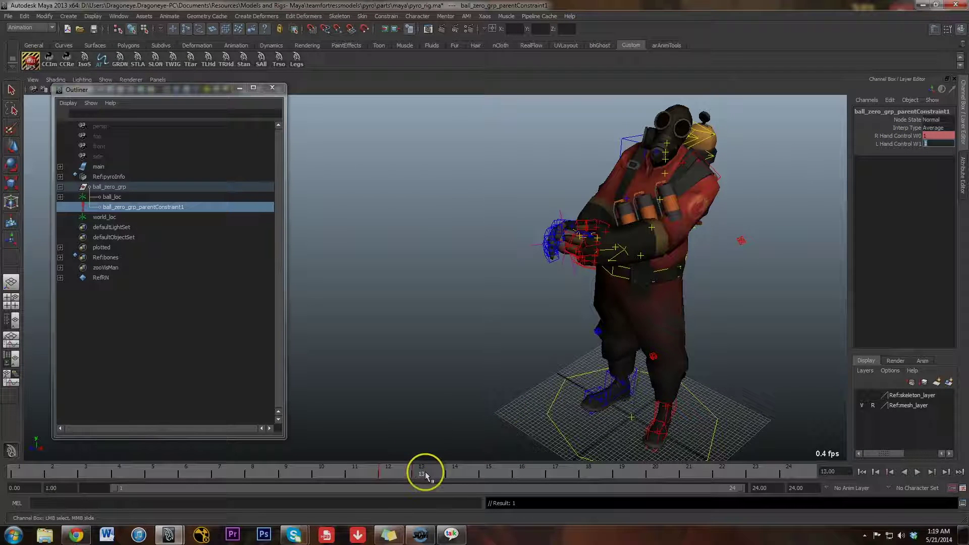
double_click(936, 136)
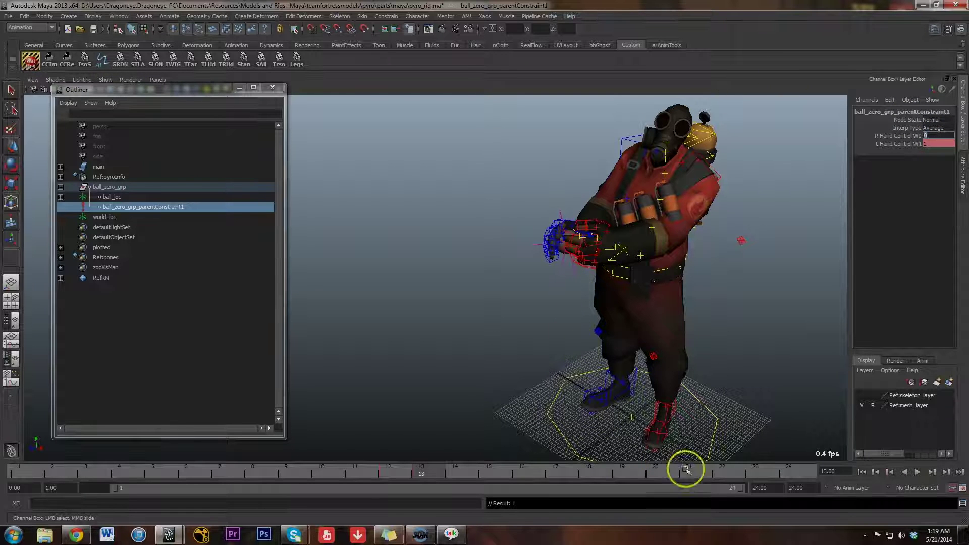
Step: At frame 24, reset the left IK hand control's Translate X, Y and Z to 0
click(791, 473)
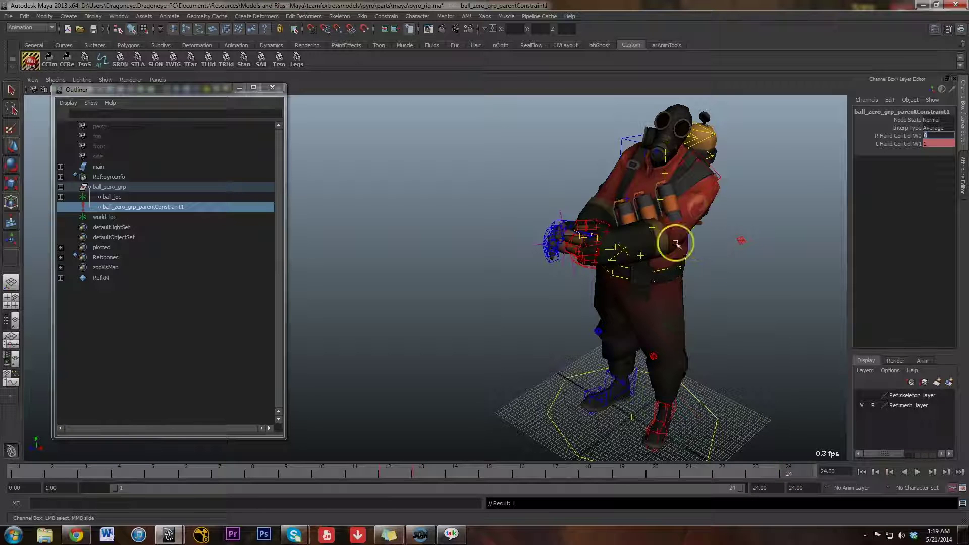
click(627, 251)
key(w)
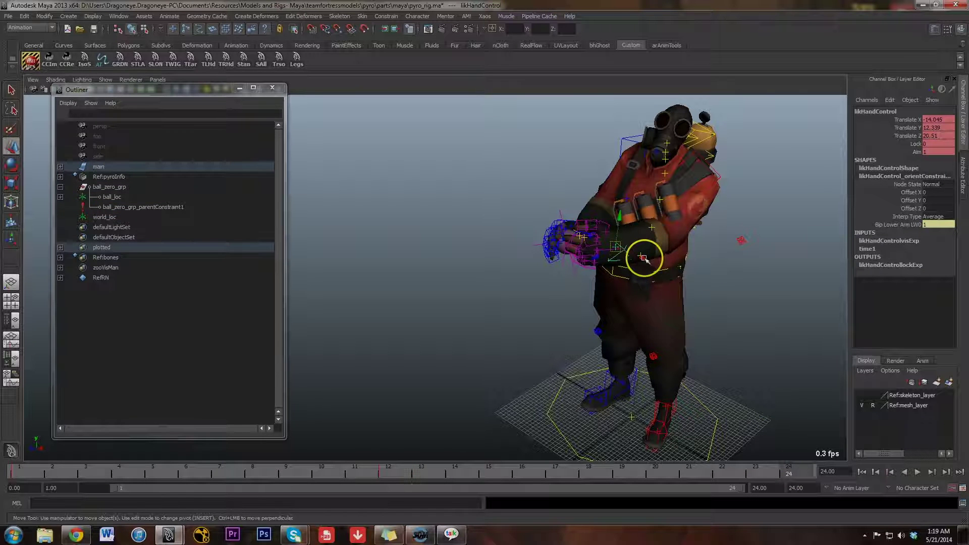
drag(940, 139, 941, 122)
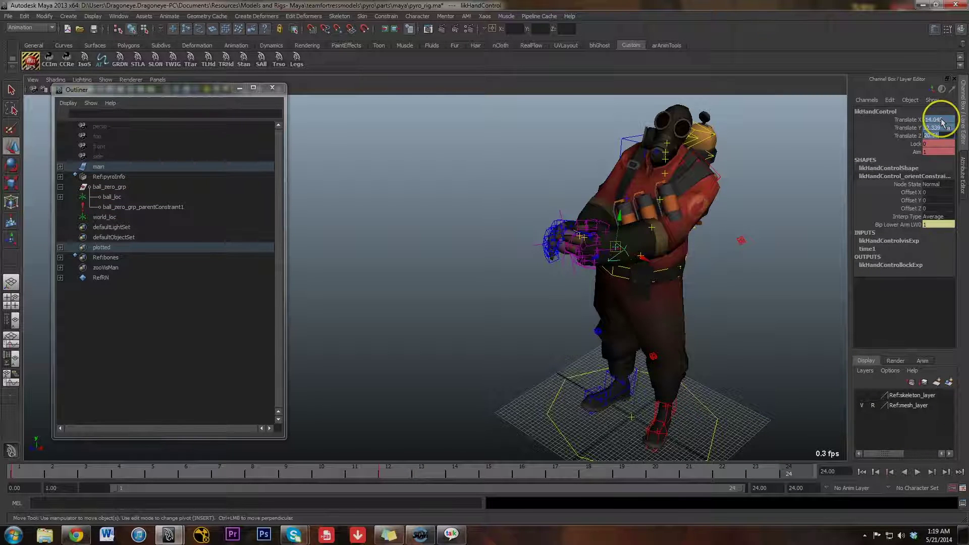
text(0)
key(Return)
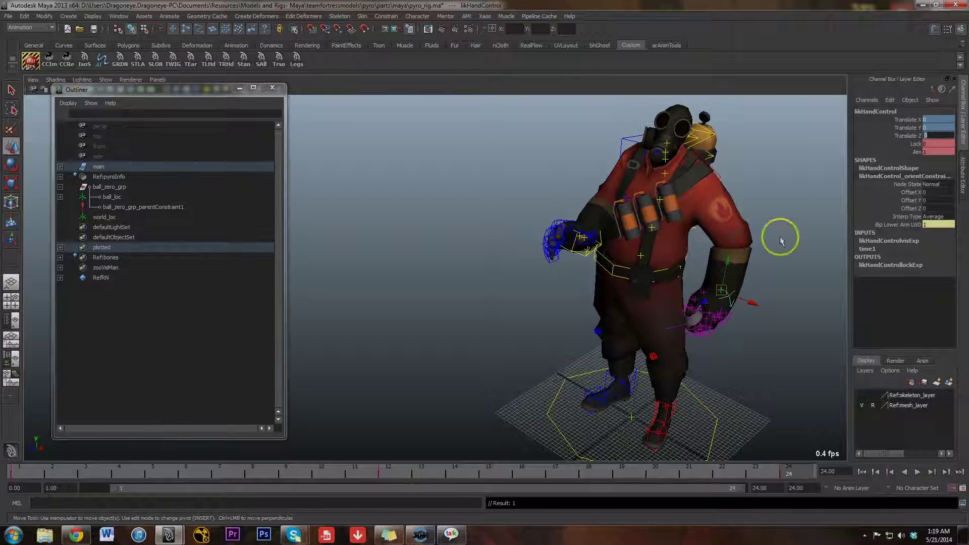
Step: At frame 24, reset the right IK hand control's translation to 0 and raise it to about 2.377 in Translate Y
click(601, 230)
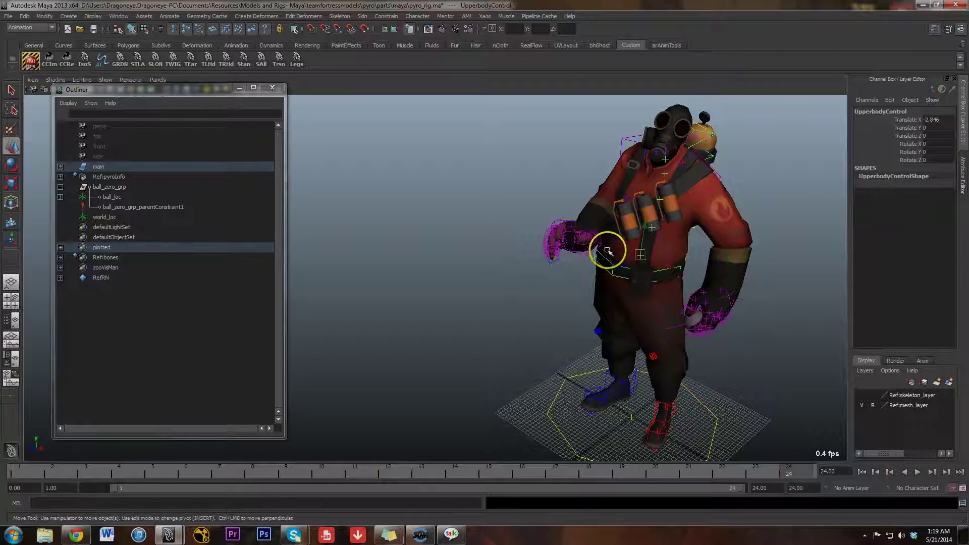
click(602, 241)
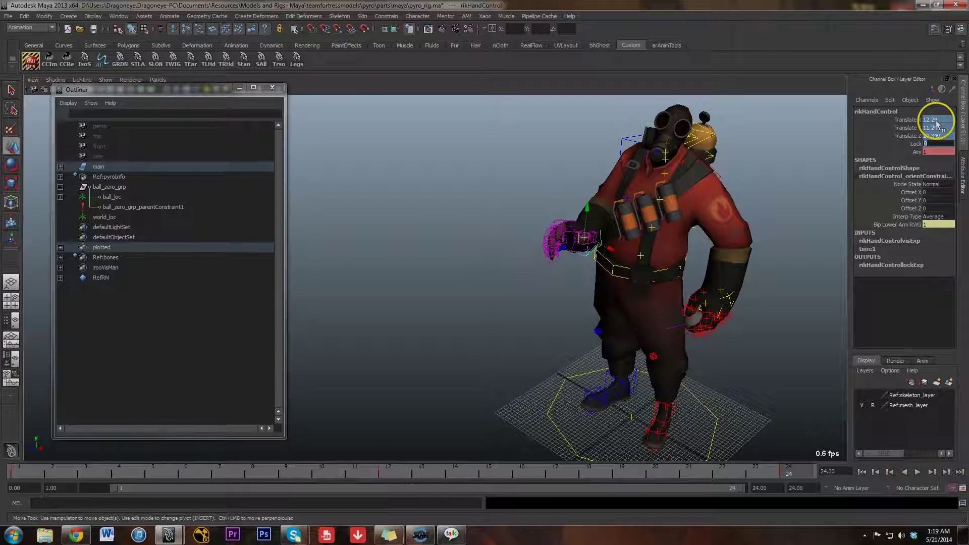
text(0)
key(Return)
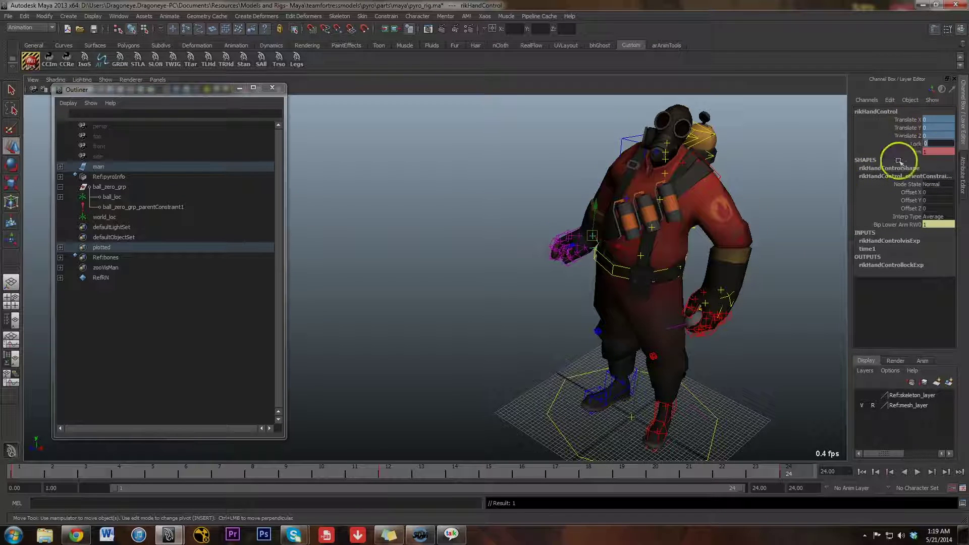
click(596, 201)
drag(597, 200, 598, 190)
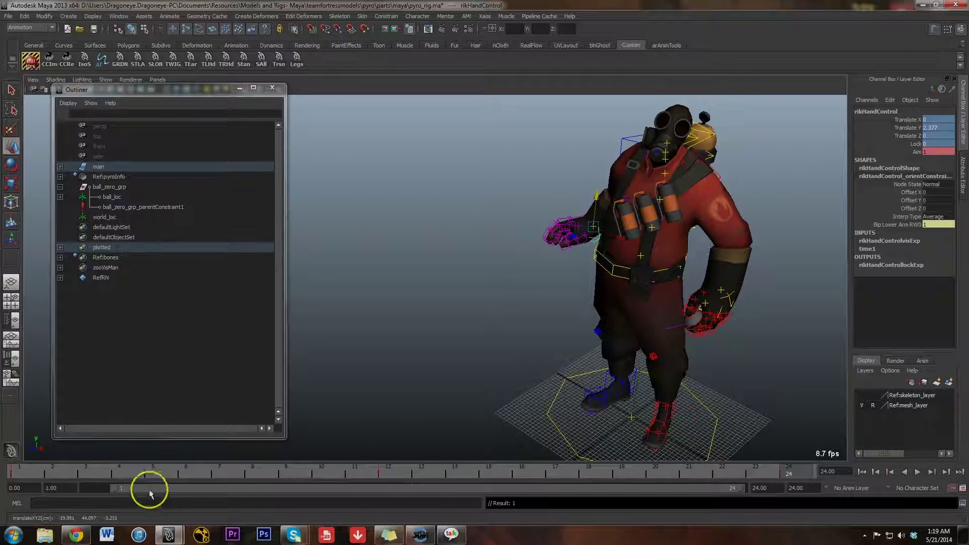
Step: Scrub through the hand-off animation and check the ball constraint's hand weights at frames 3, 12 and 13
drag(22, 470, 99, 482)
click(543, 204)
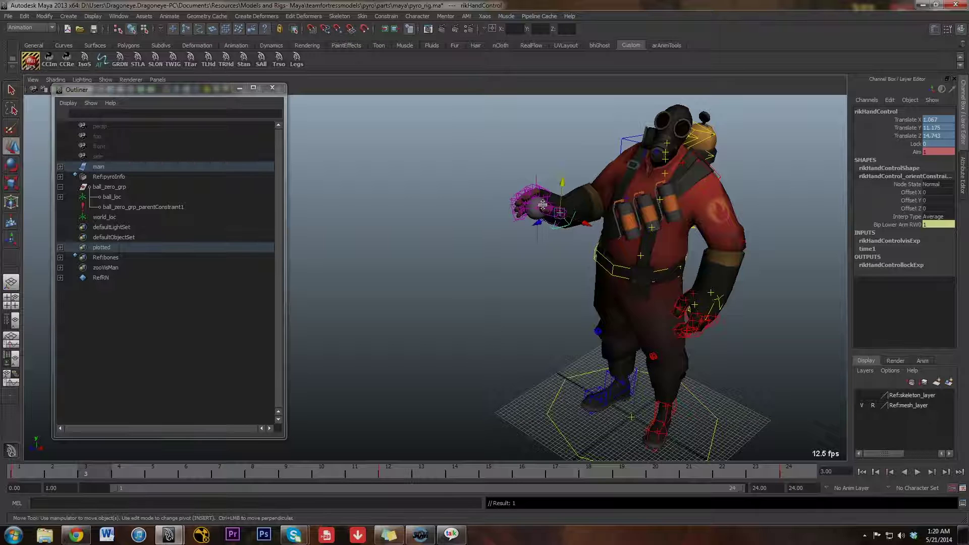
click(153, 206)
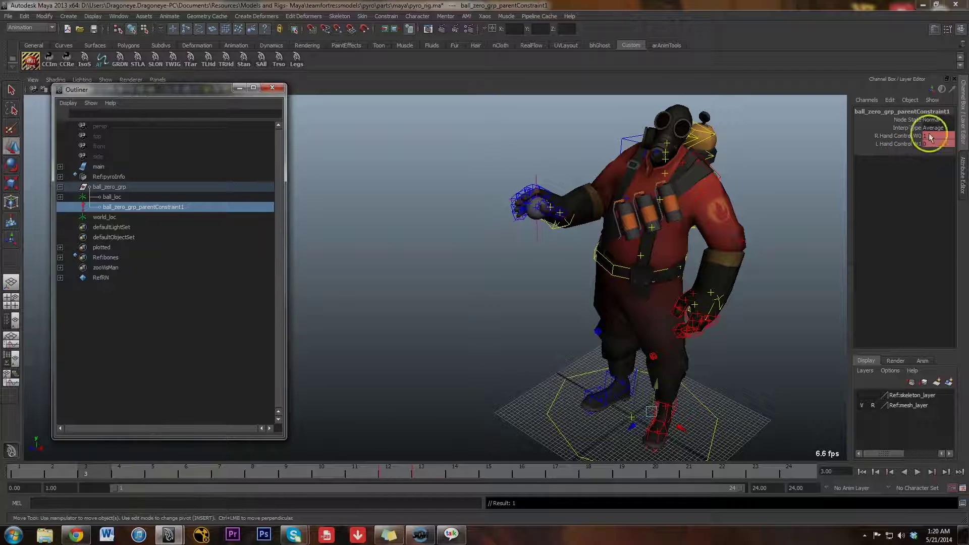
click(393, 474)
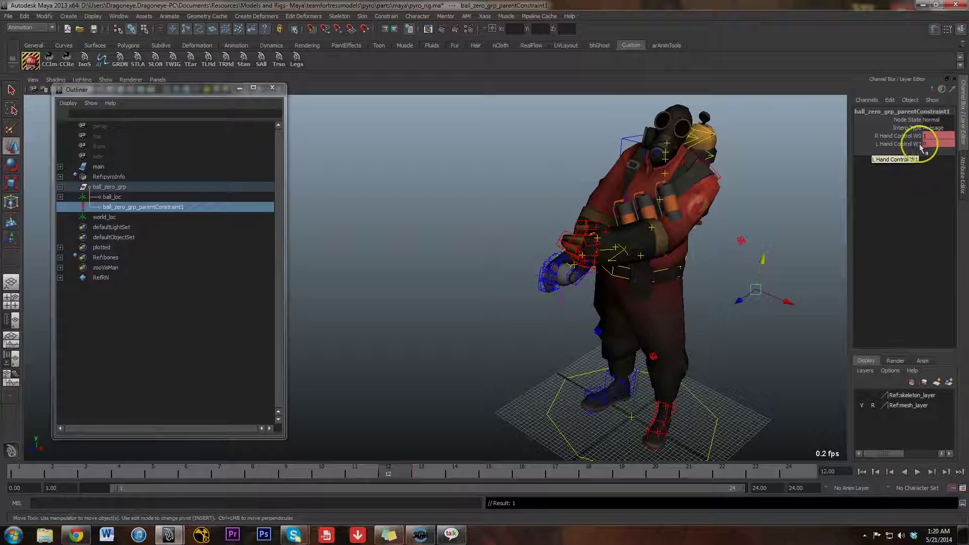
click(422, 470)
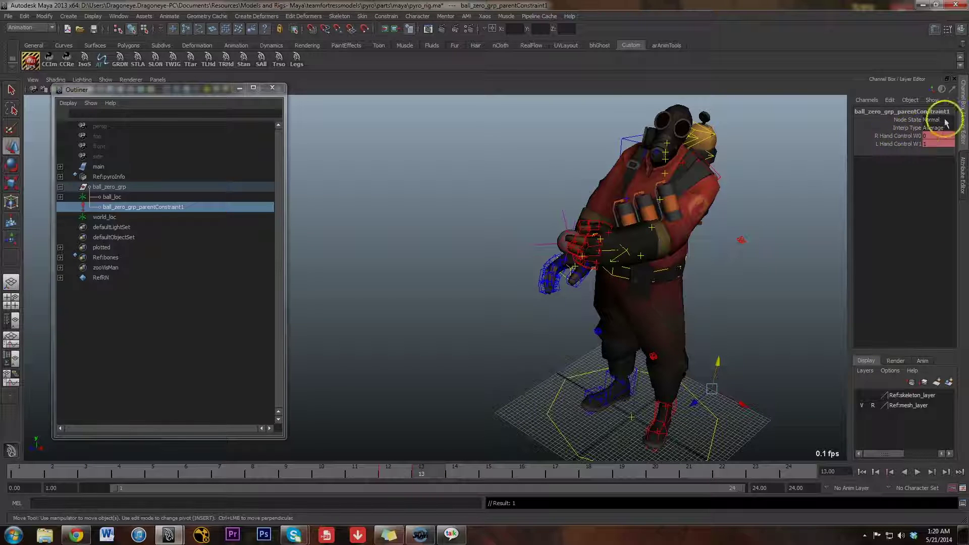
drag(428, 471, 822, 486)
click(731, 205)
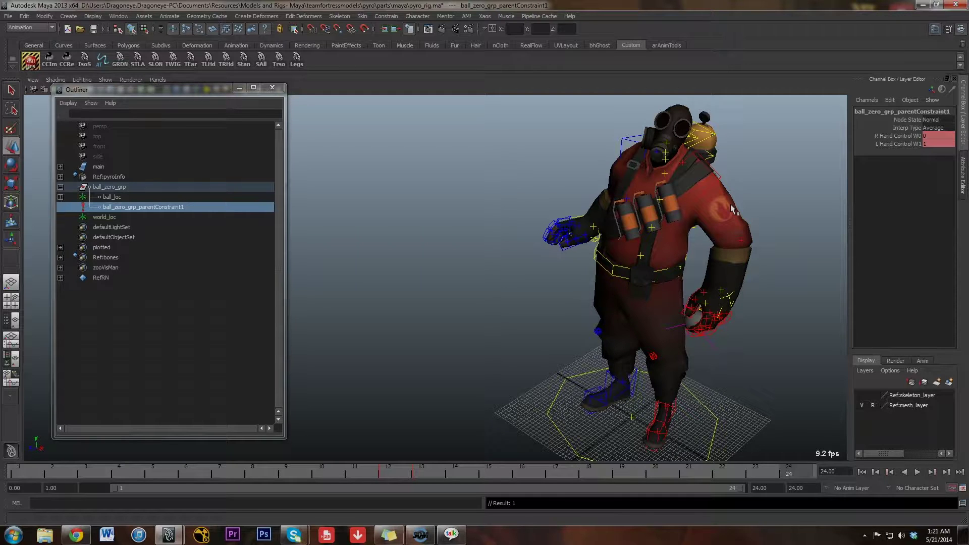
click(420, 534)
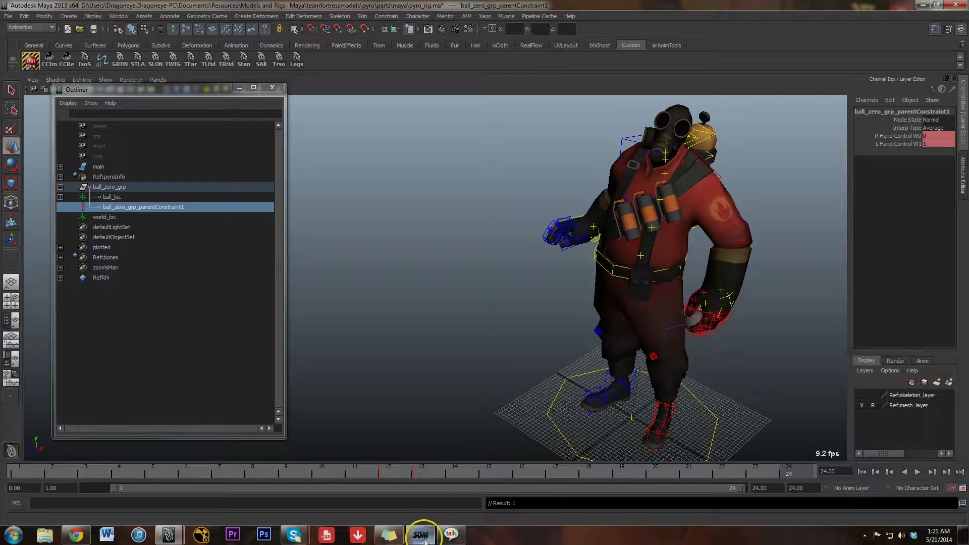